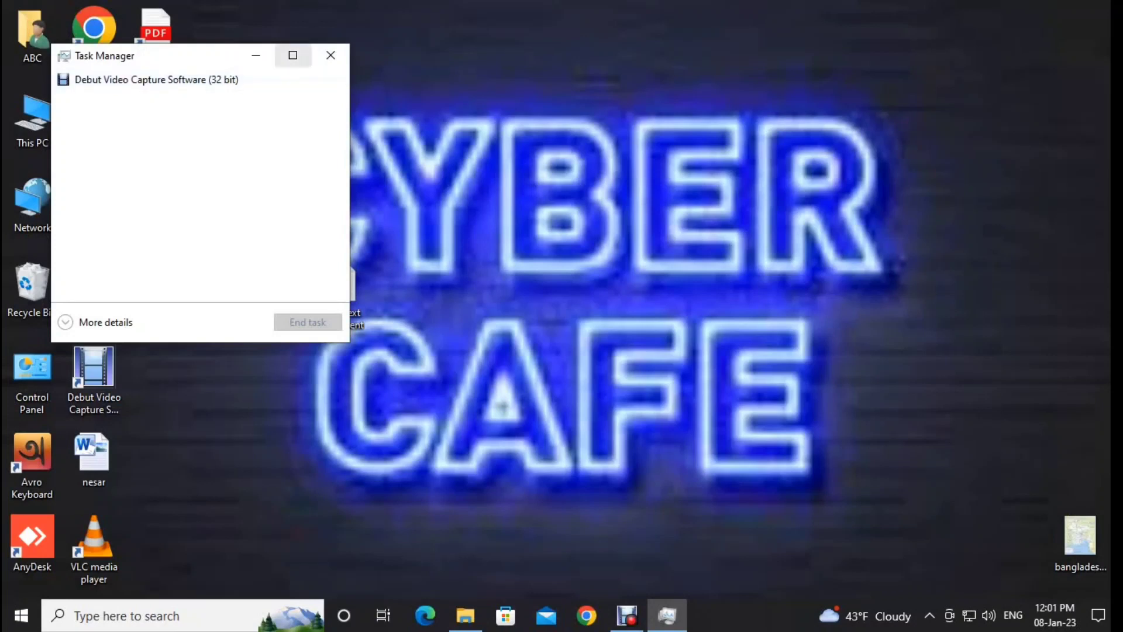
Step: Expand Task Manager to its detailed view, maximize it, and show the list of startup programs
click(292, 55)
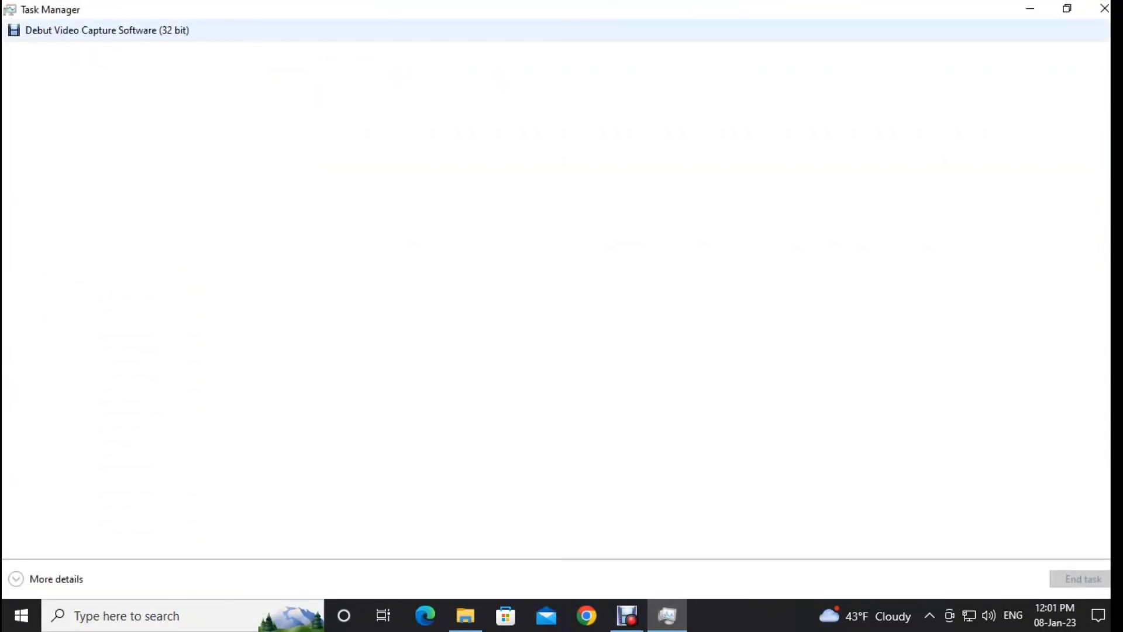
click(107, 31)
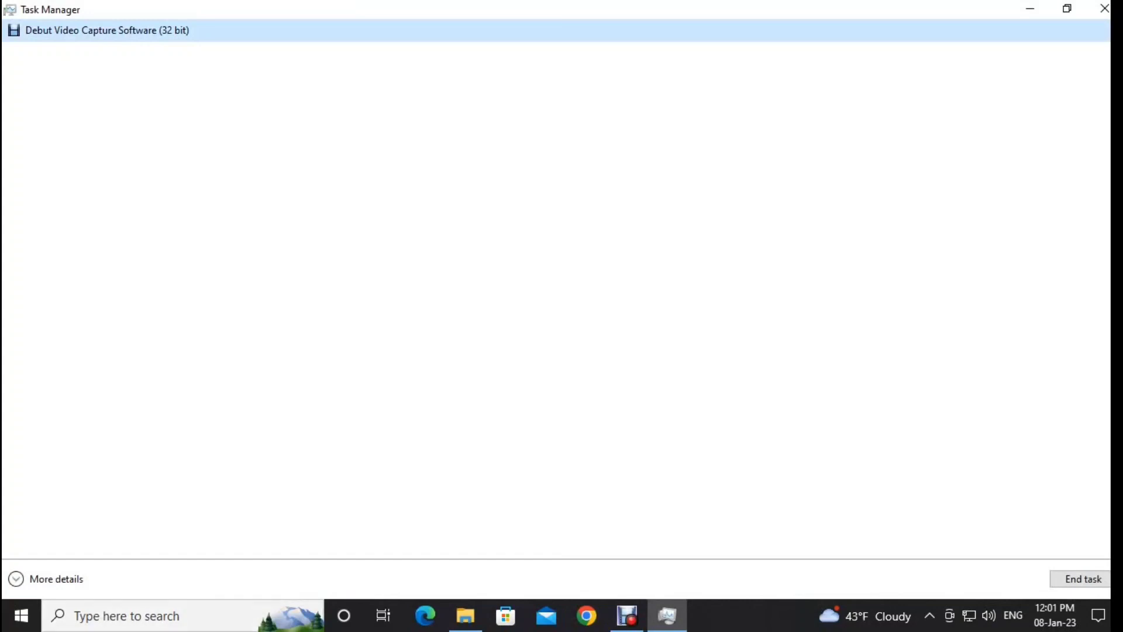
click(55, 580)
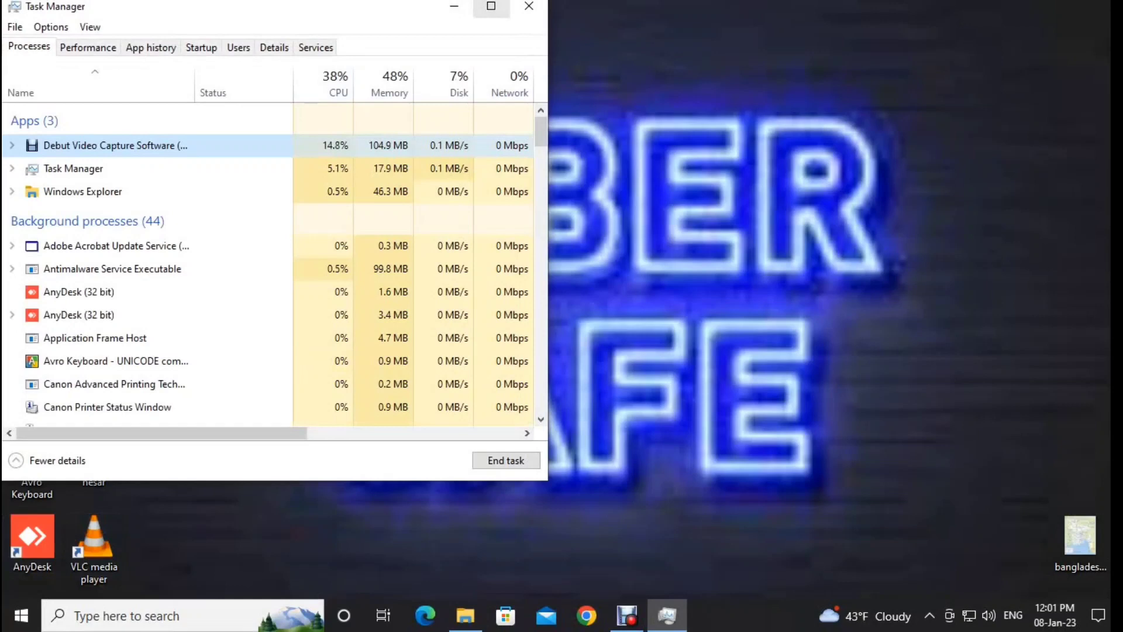
click(491, 6)
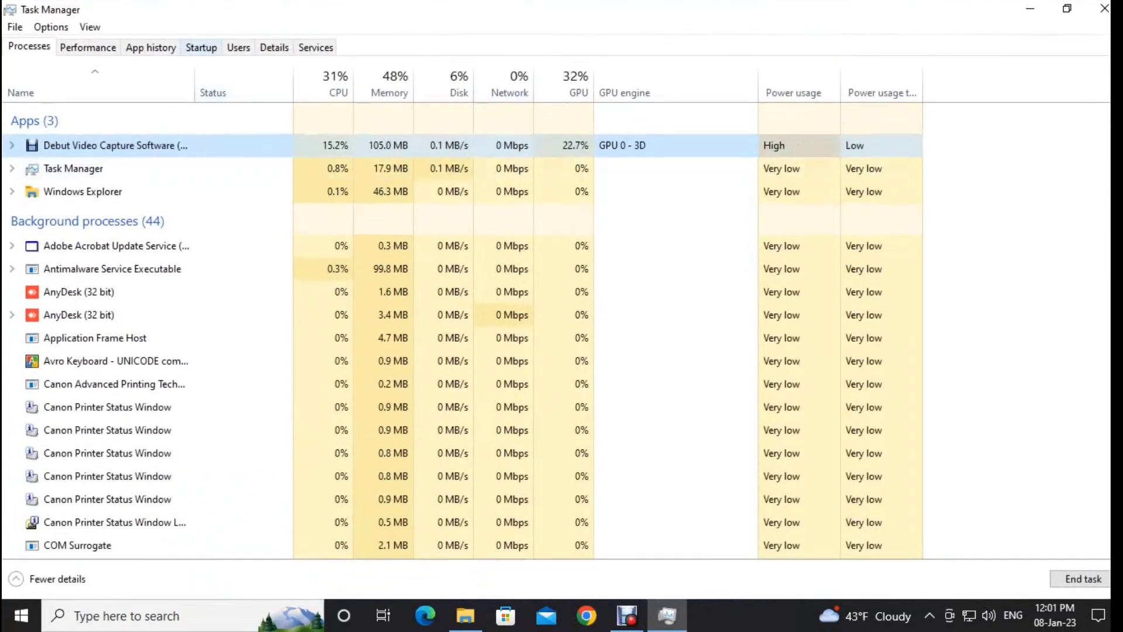
click(201, 47)
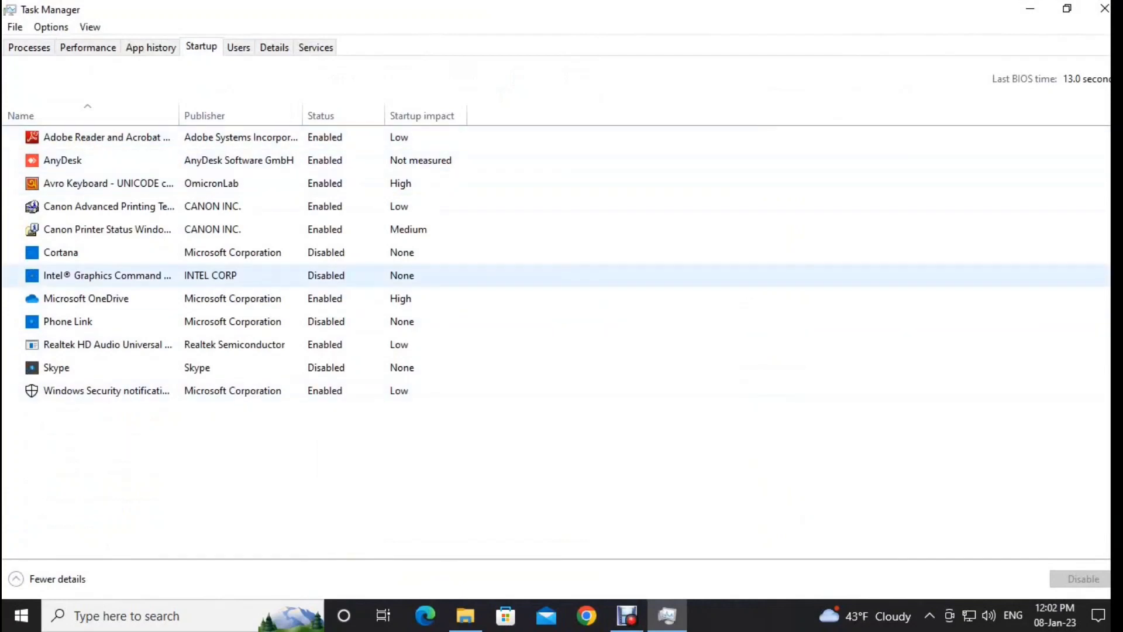
Step: Disable Adobe Reader and Acrobat and AnyDesk from launching at startup
click(98, 137)
right_click(98, 136)
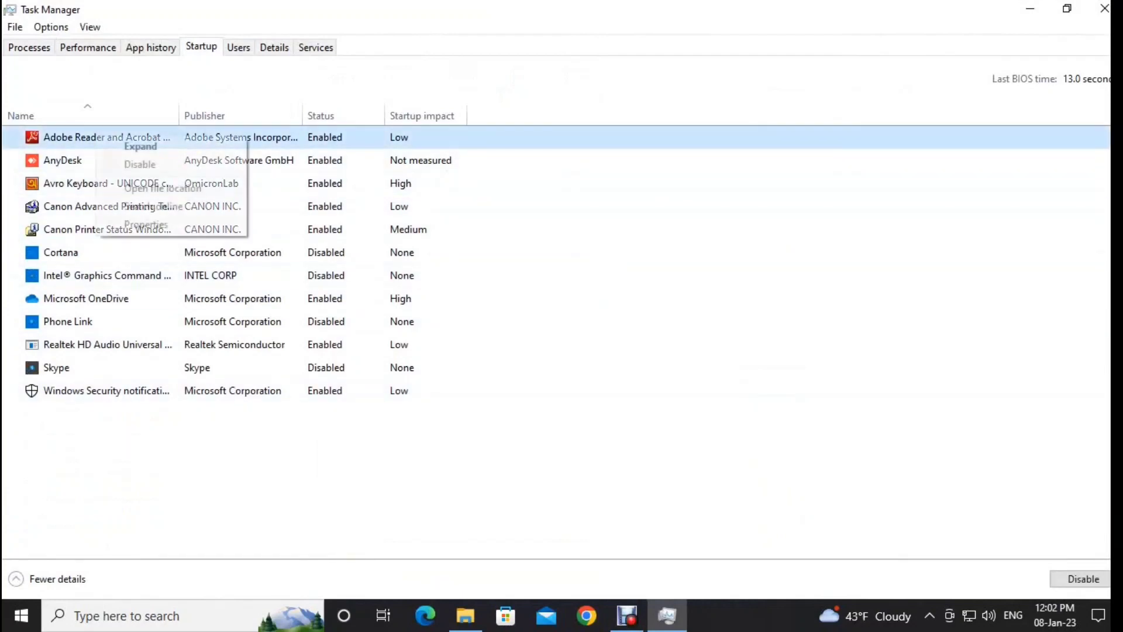
click(140, 165)
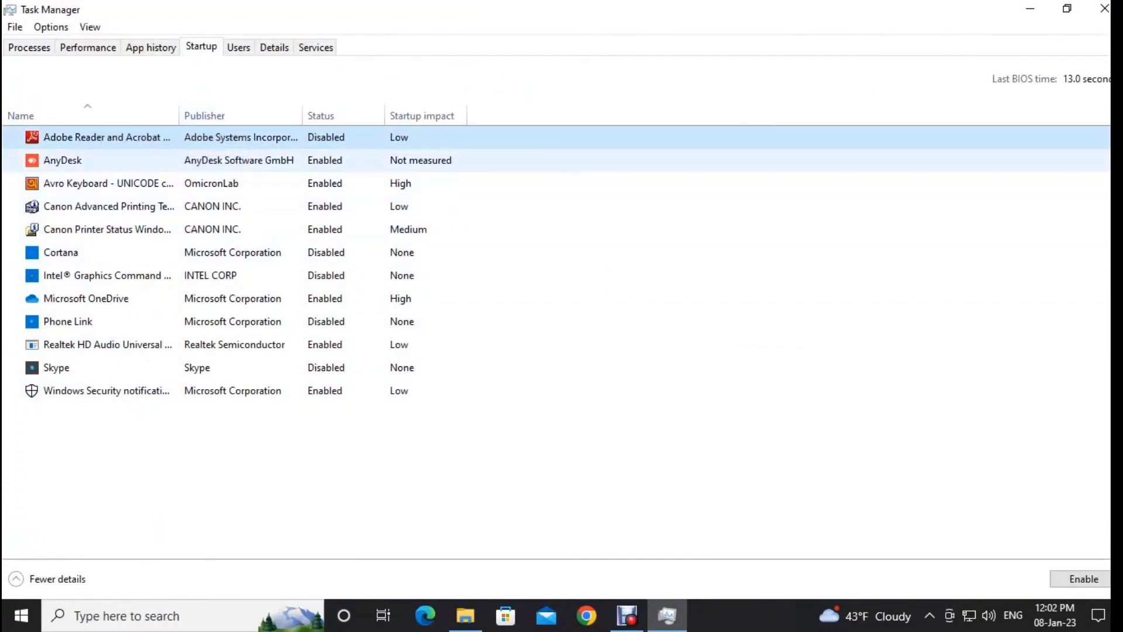
click(98, 160)
right_click(78, 158)
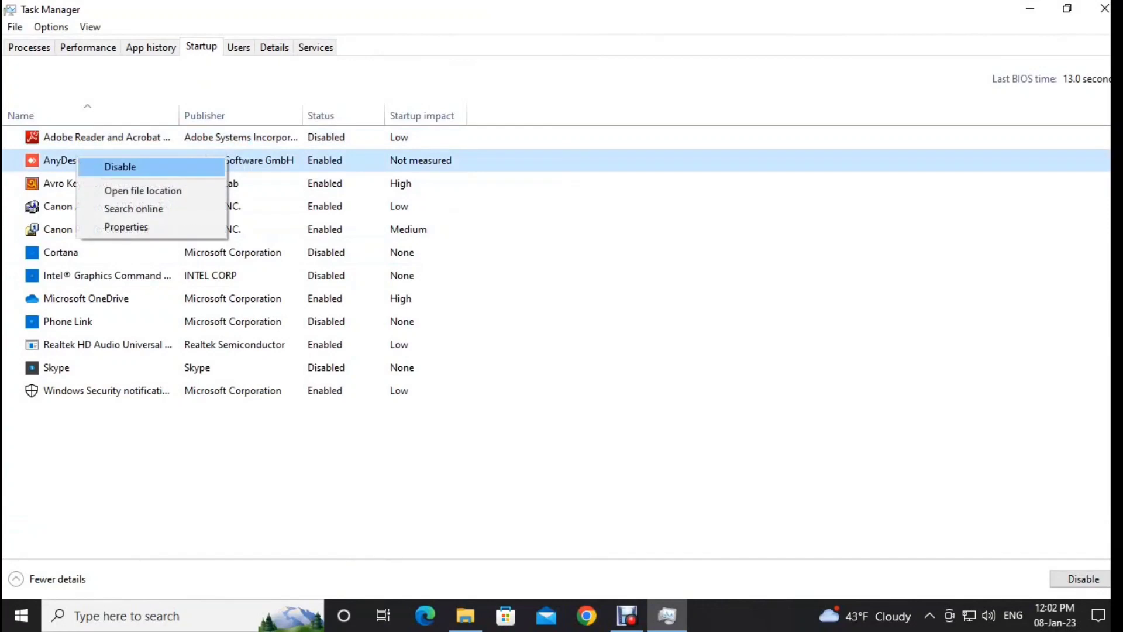
click(135, 167)
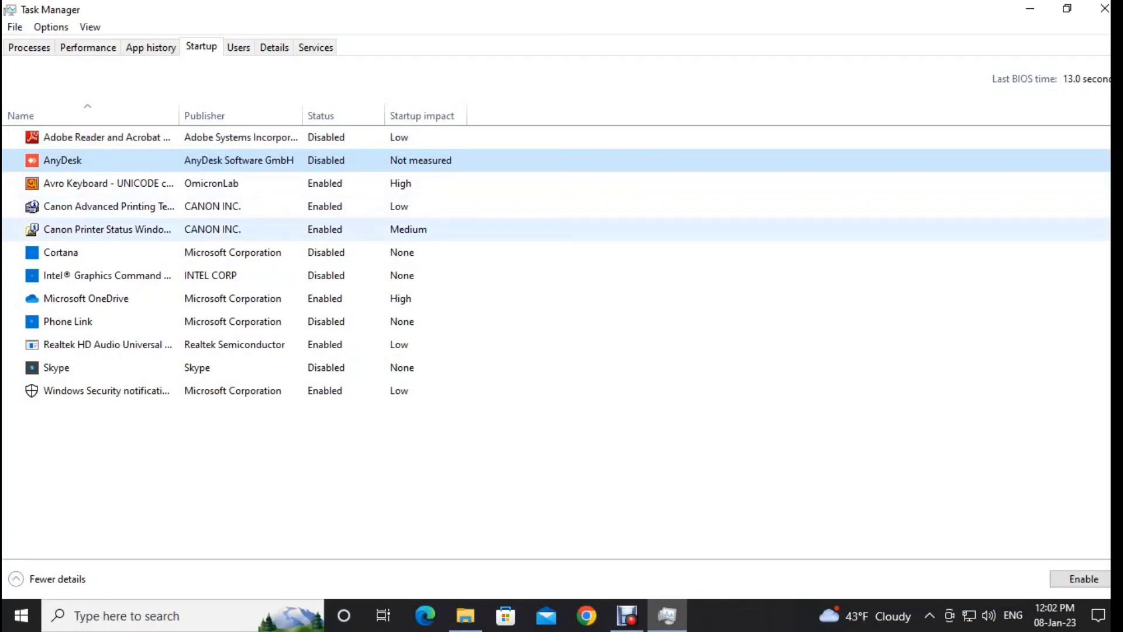
click(84, 255)
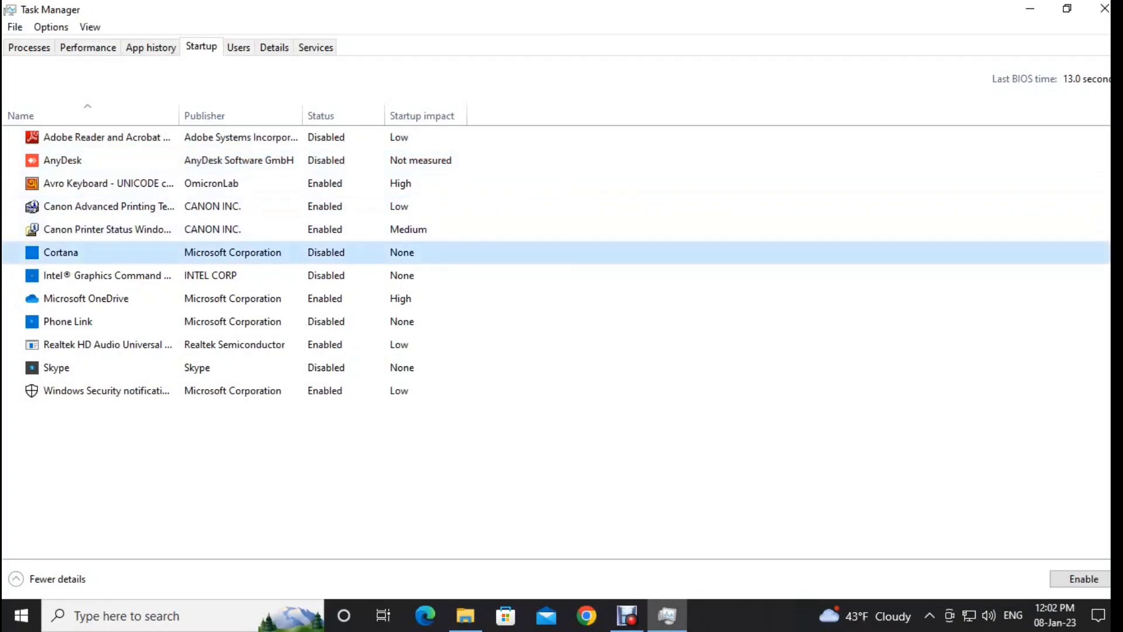
right_click(85, 255)
click(146, 250)
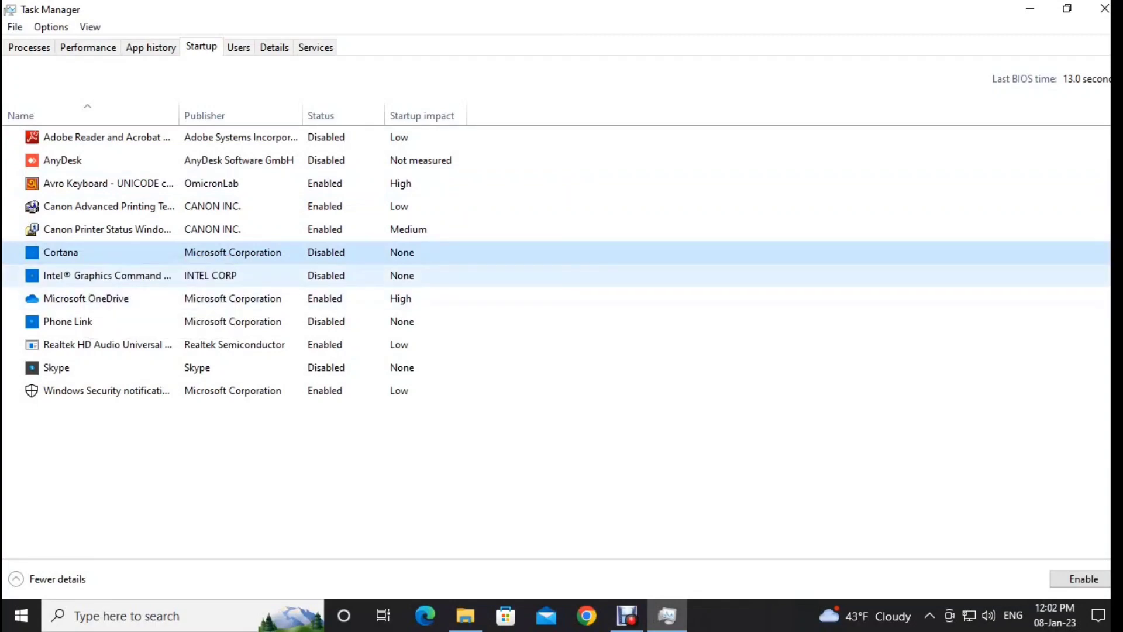
Step: Disable Microsoft OneDrive from launching at startup
click(86, 298)
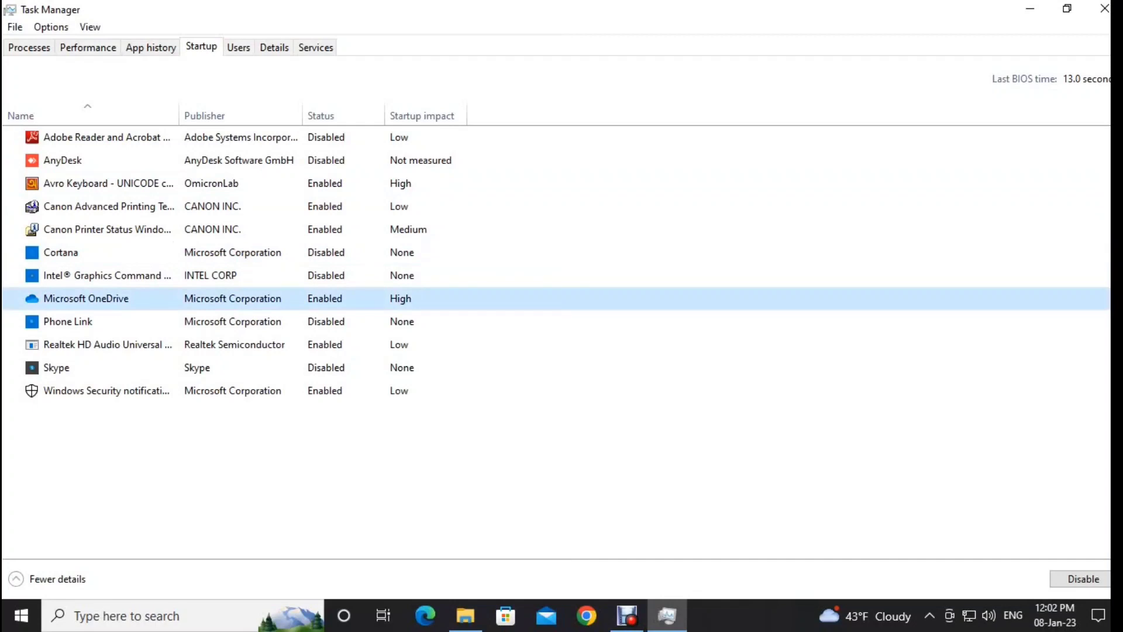
right_click(115, 300)
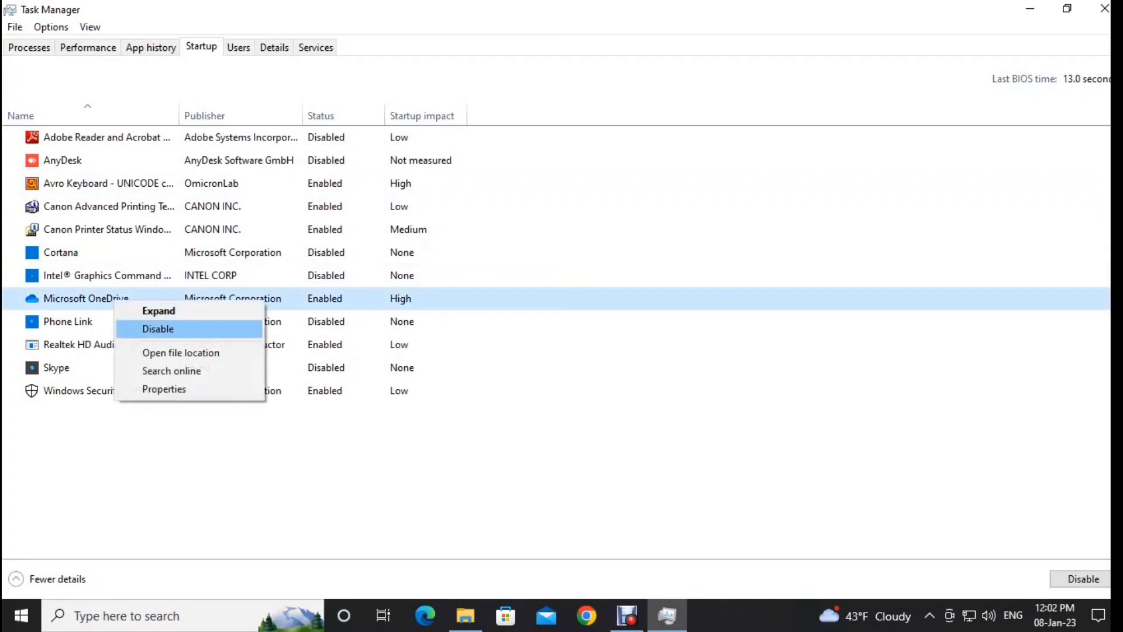
click(158, 328)
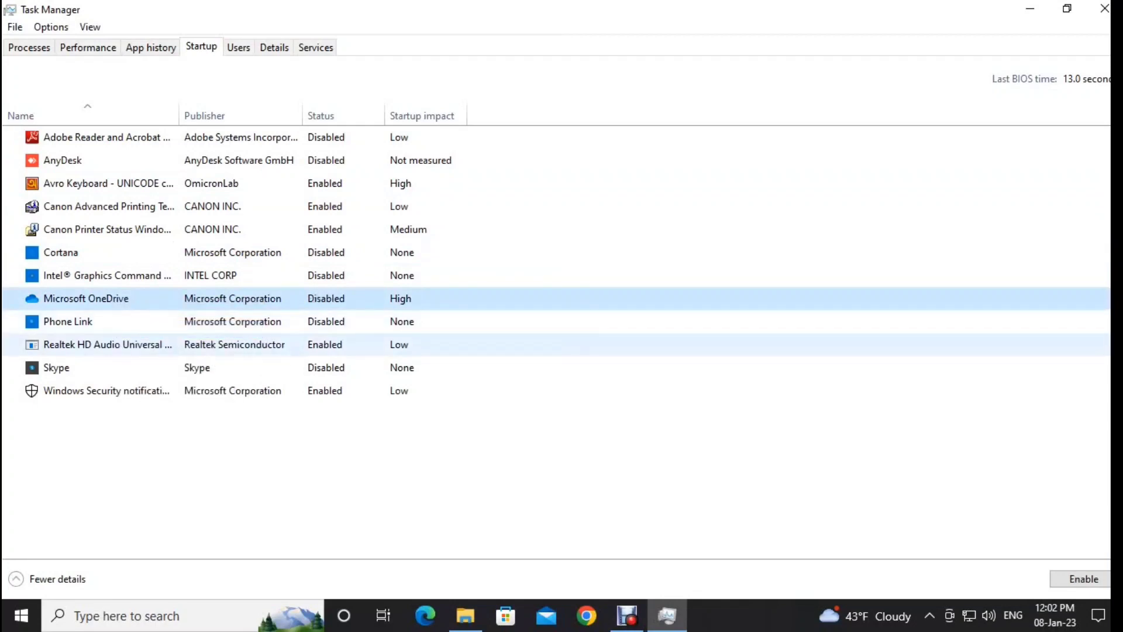
click(112, 345)
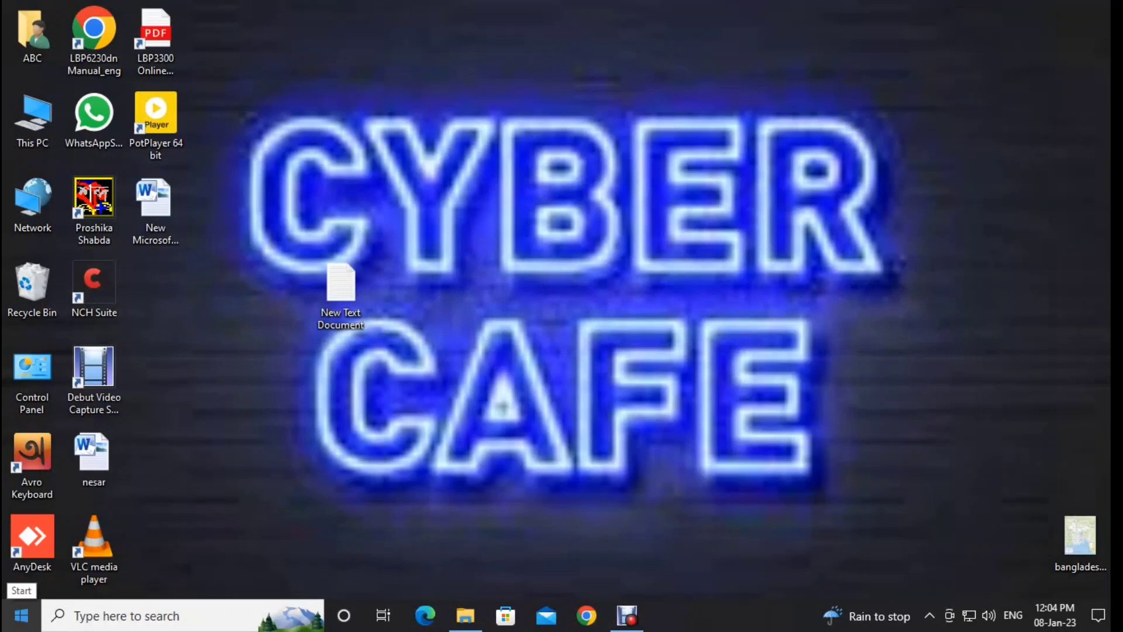
Step: Open Windows Settings, search for "advanced system", view the advanced system settings, and open the Performance settings
click(21, 615)
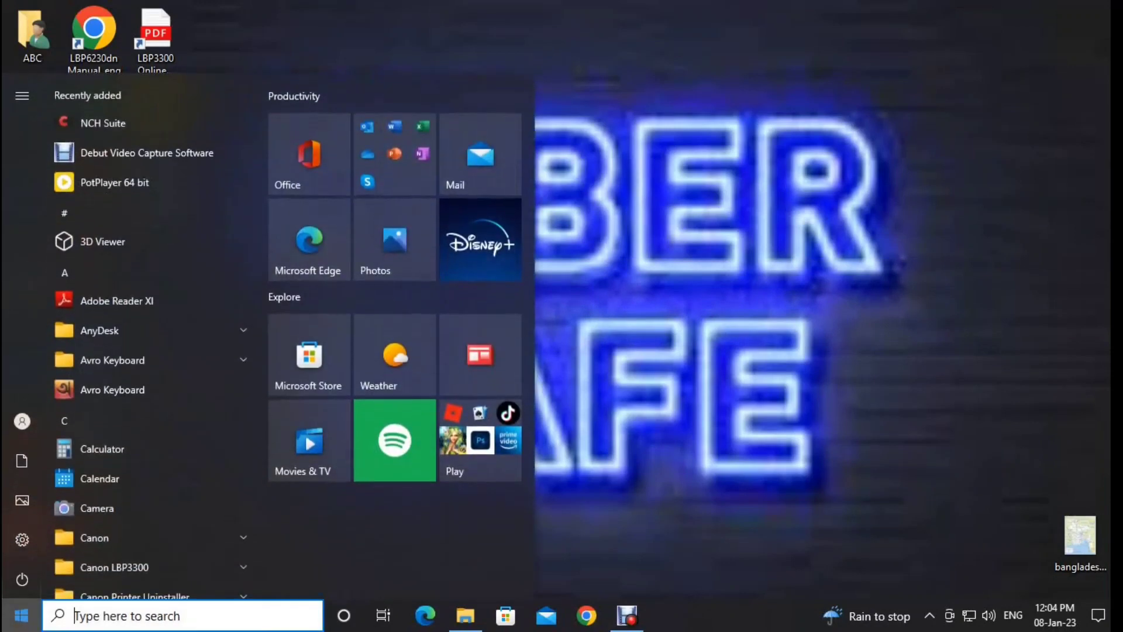
click(22, 539)
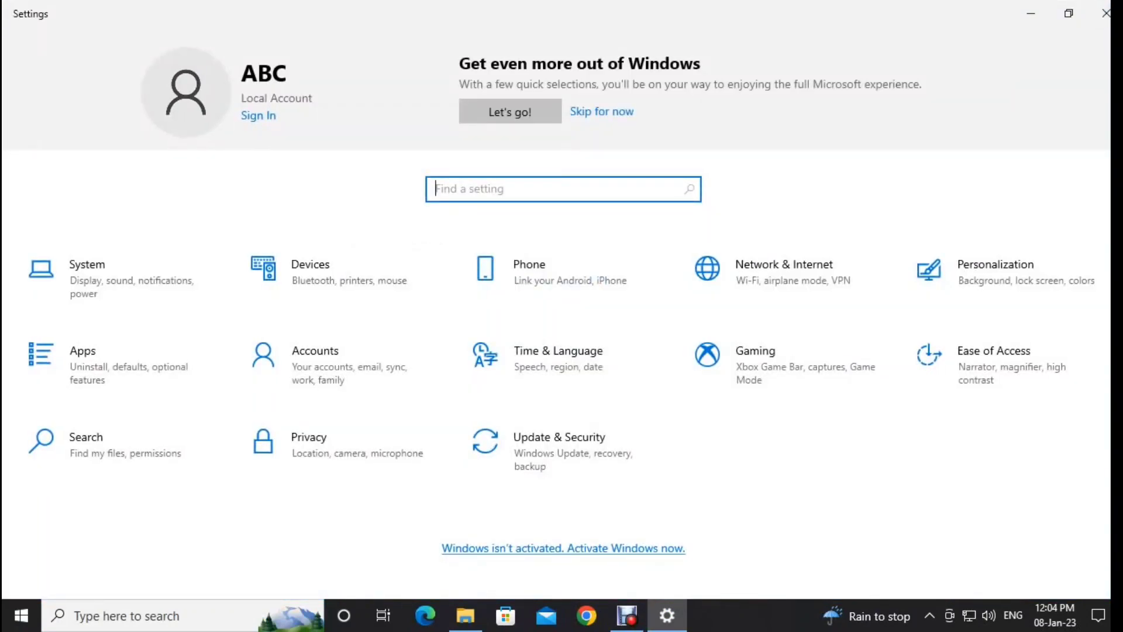
text(advanced  system)
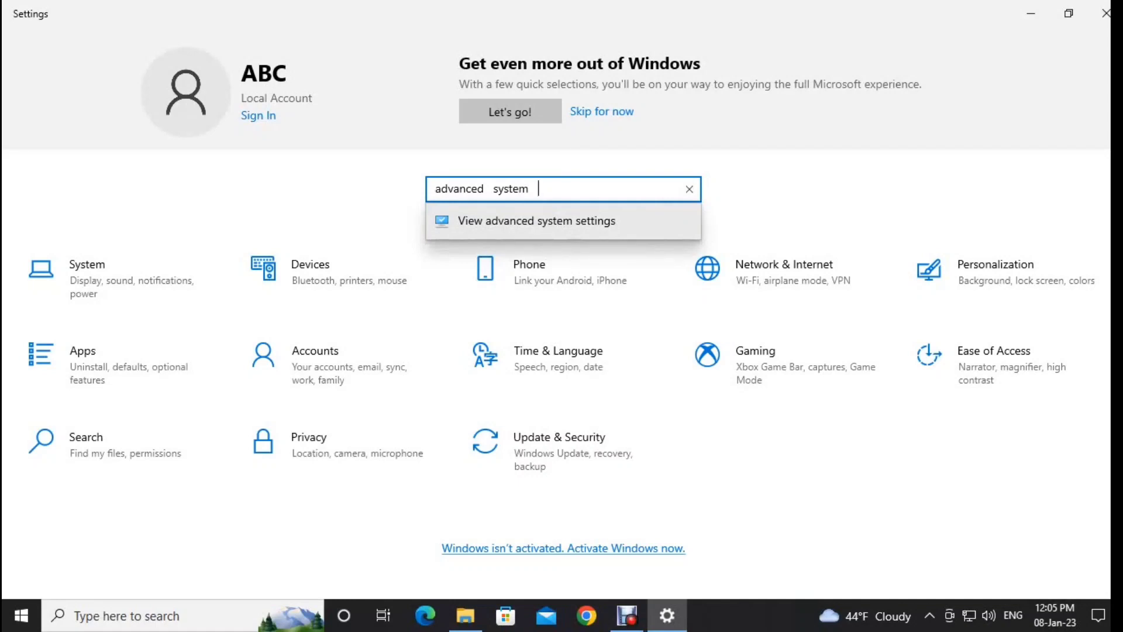
key(Down)
key(Return)
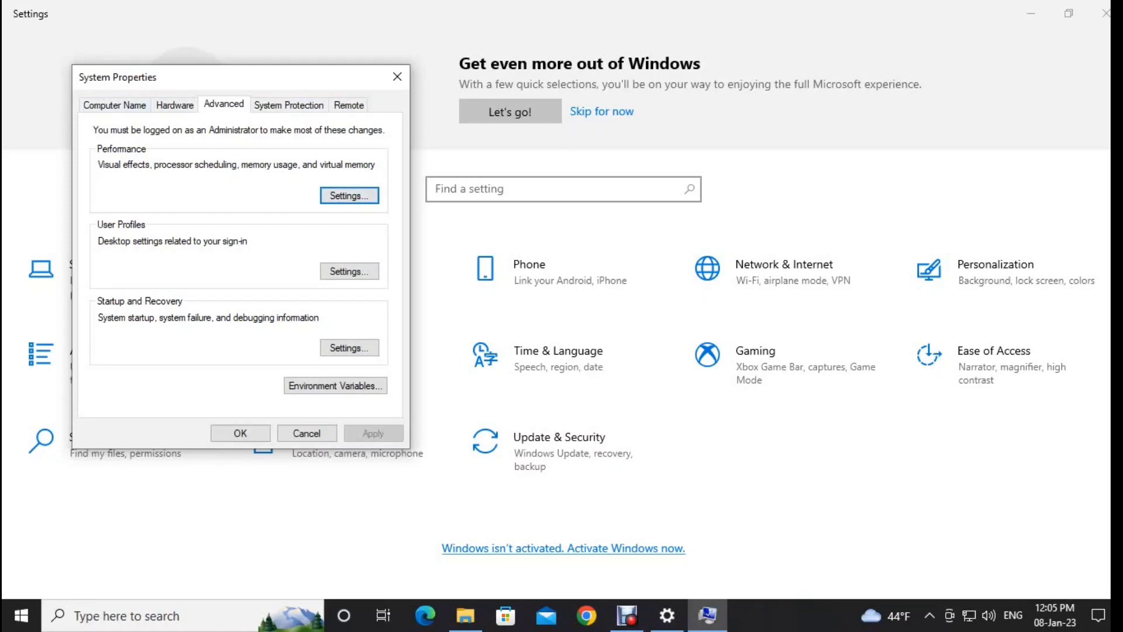
key(Return)
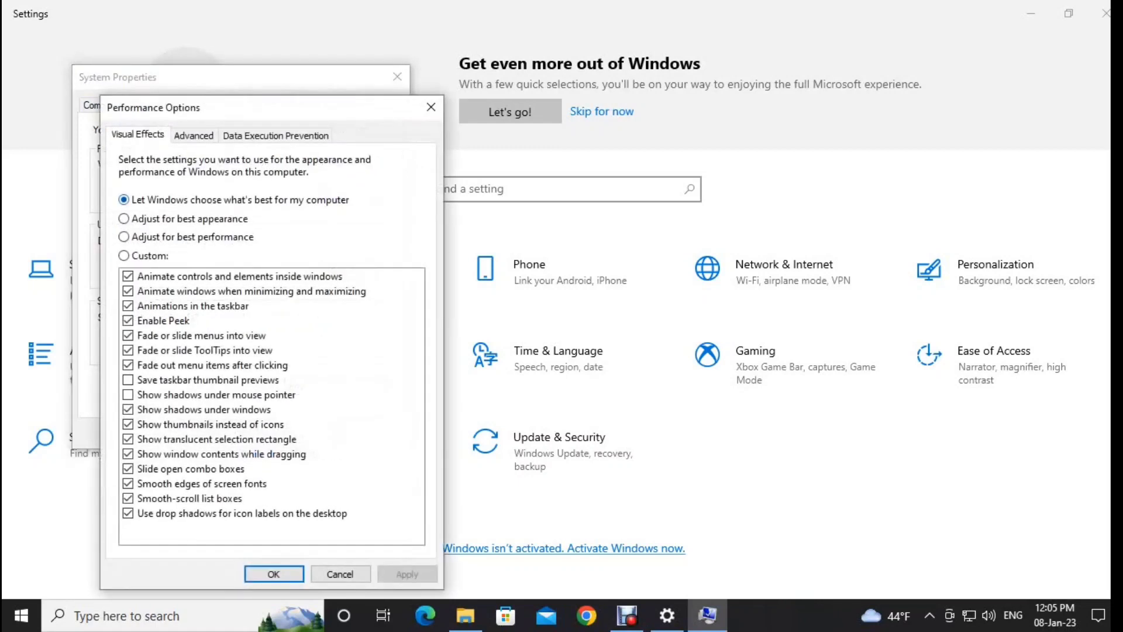
Step: Choose Custom visual effects and turn off every enabled effect from "Animate controls and elements inside windows" through "Fade out menu items after clicking"
click(124, 256)
click(128, 276)
click(128, 291)
click(128, 306)
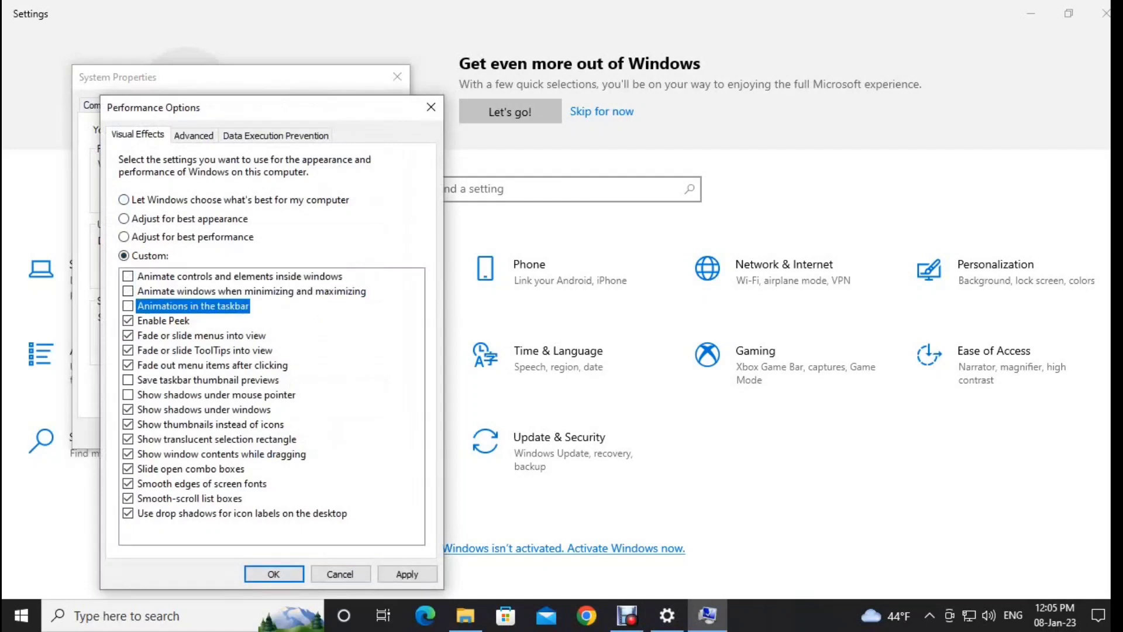
click(128, 320)
click(128, 336)
click(128, 351)
click(128, 365)
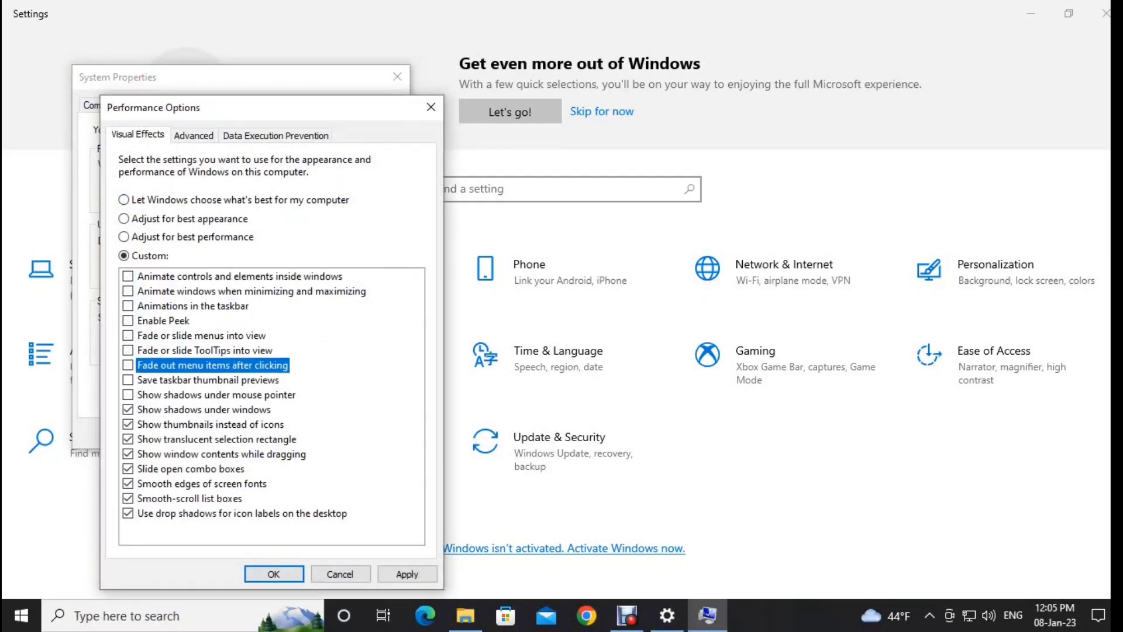
Step: Turn off the remaining visual effects, from "Show shadows under windows" through "Use drop shadows for icon labels on the desktop"
click(128, 410)
click(129, 425)
click(128, 439)
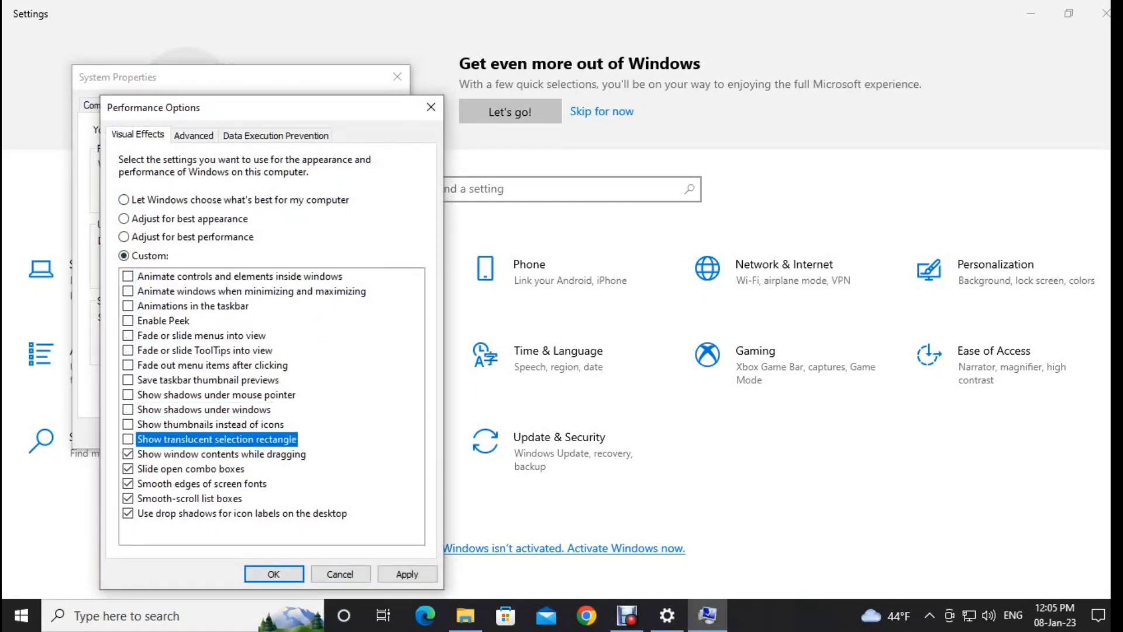
click(128, 454)
click(128, 469)
click(128, 484)
click(128, 499)
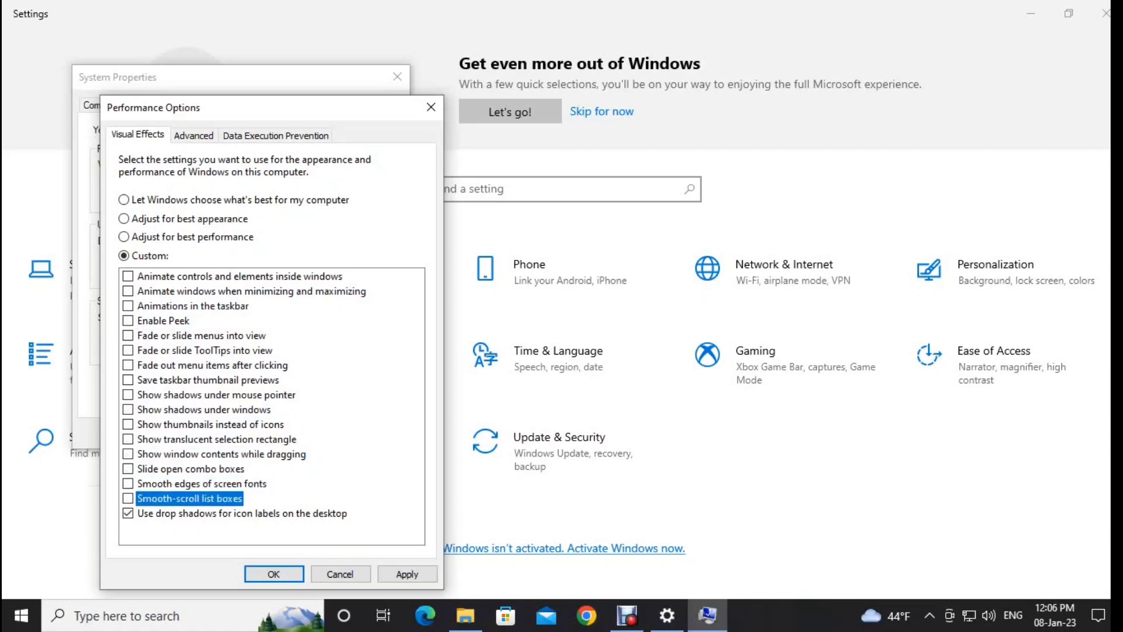
click(128, 514)
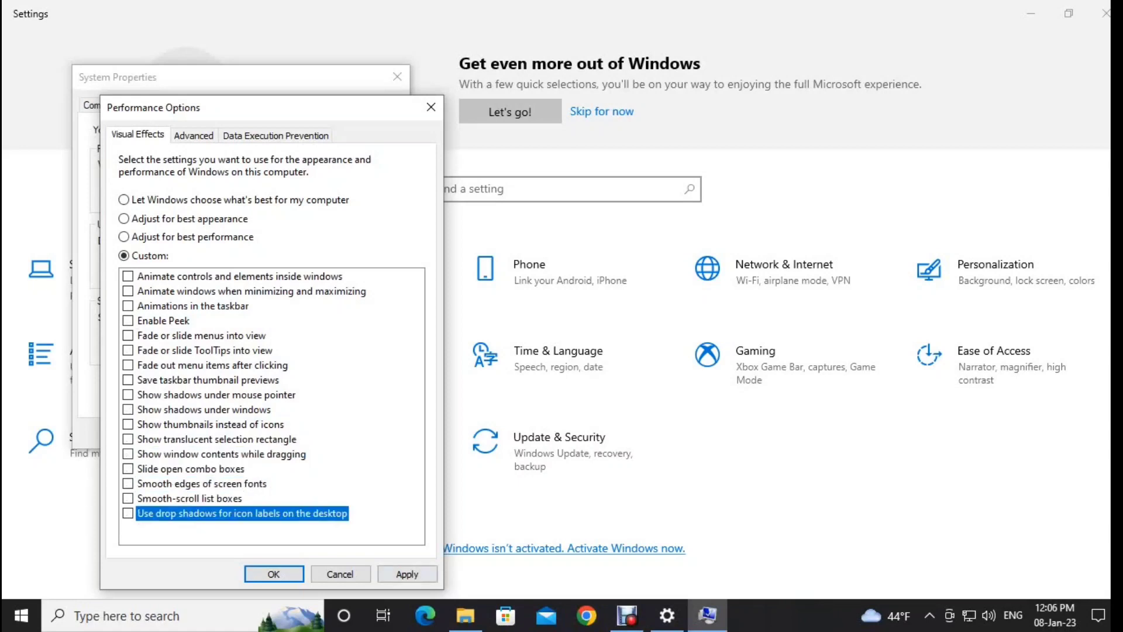
Step: Apply the custom visual effects and close both Performance Options and System Properties, accepting the changes
click(407, 574)
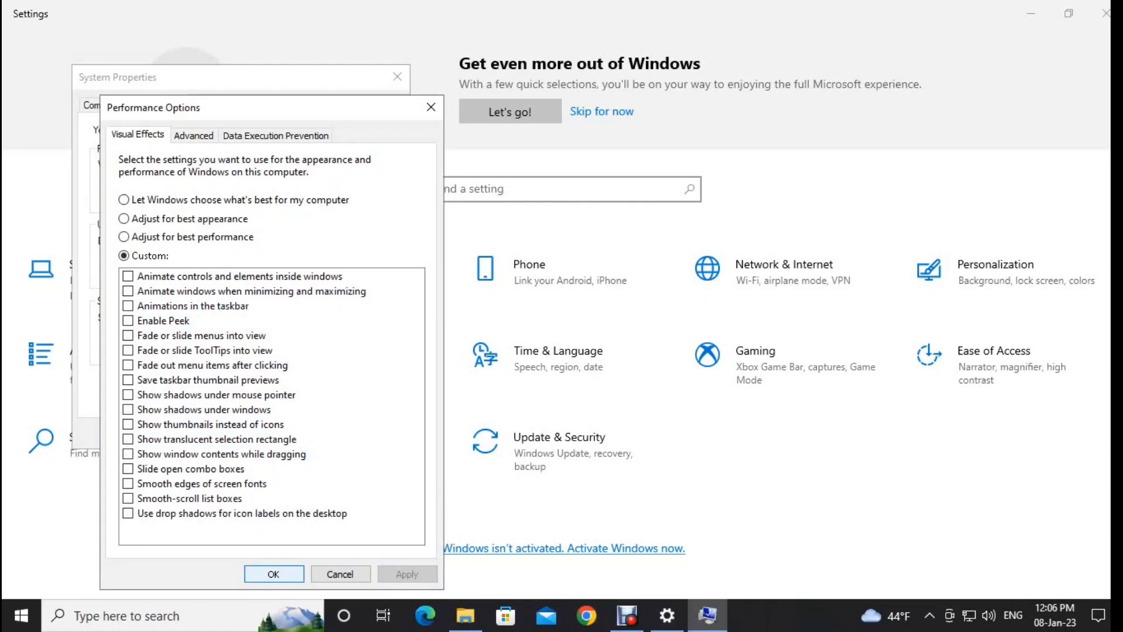
click(274, 574)
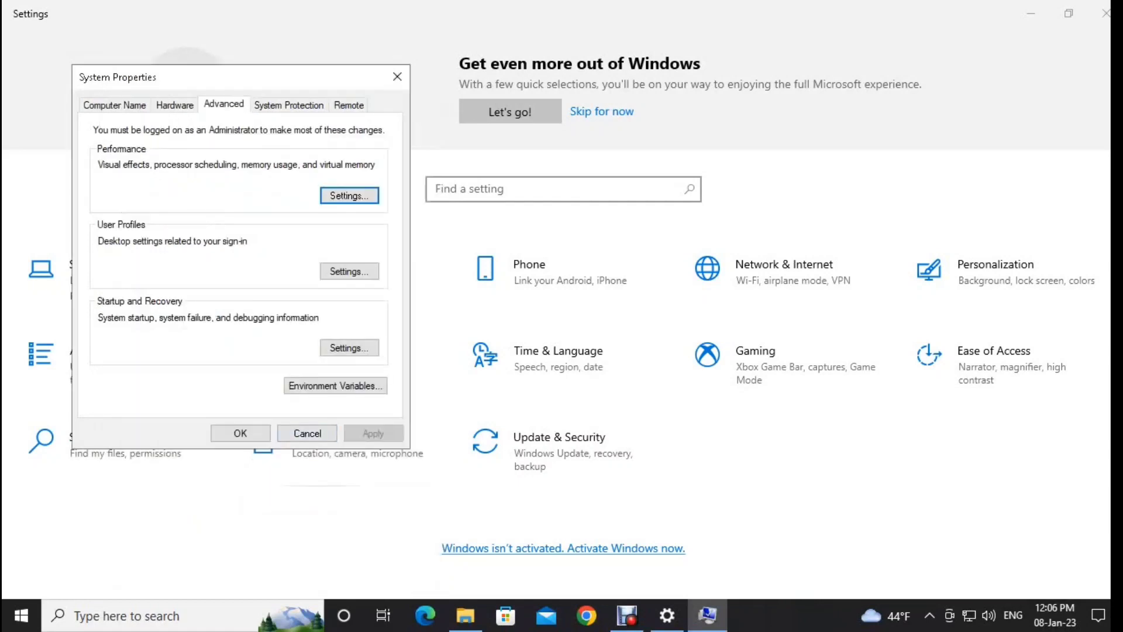
click(252, 434)
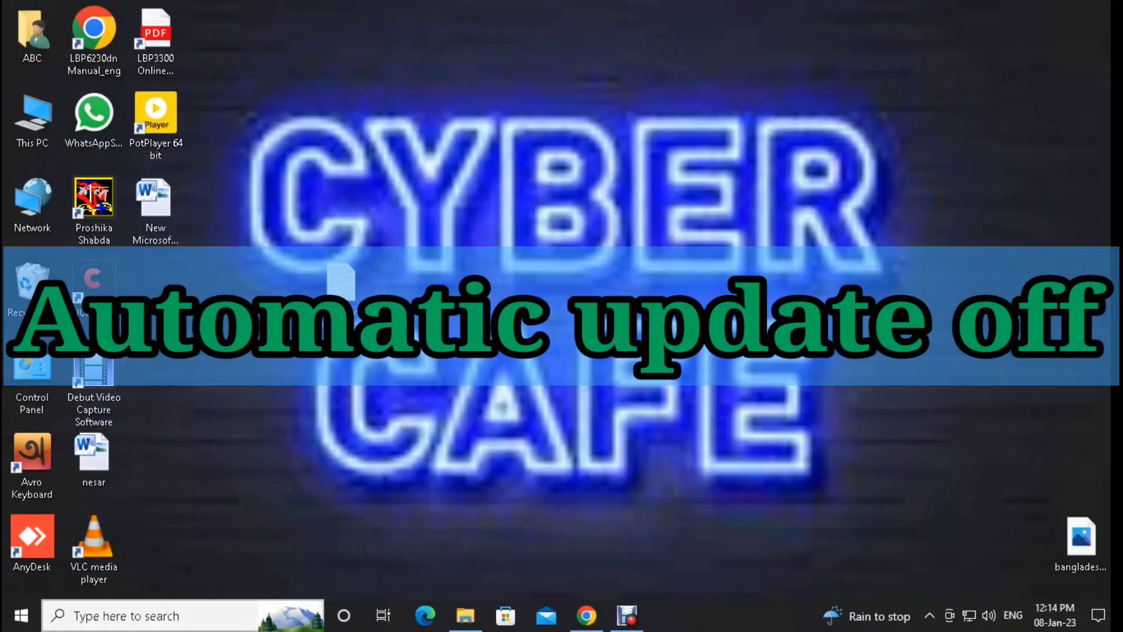
Step: Search Windows for "ser" and open the Services app
click(21, 615)
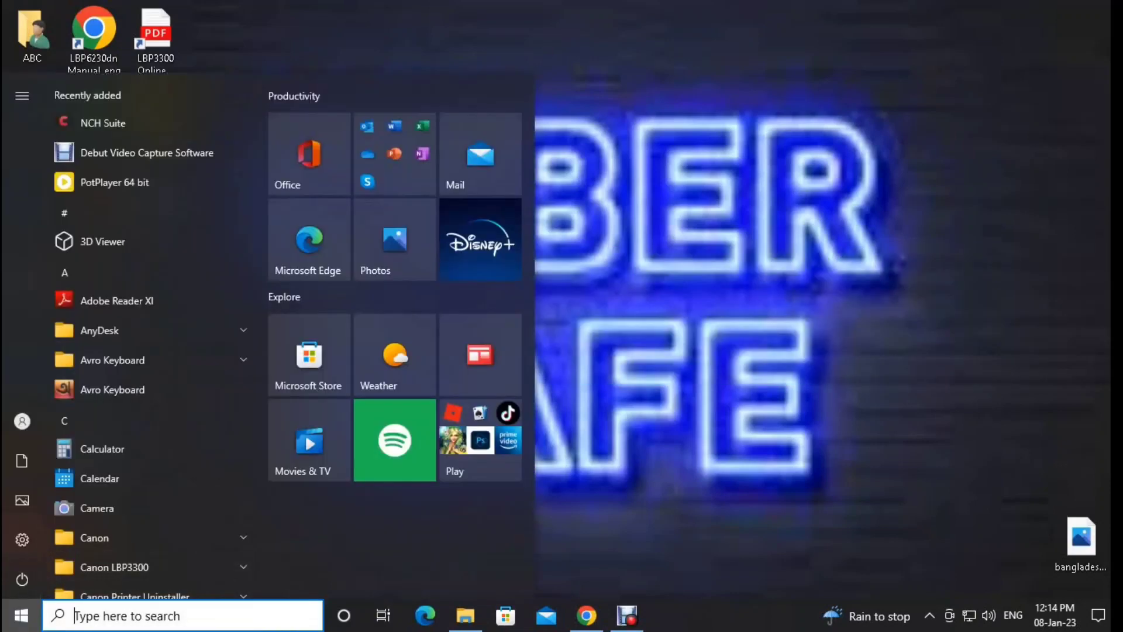
click(175, 616)
text(s)
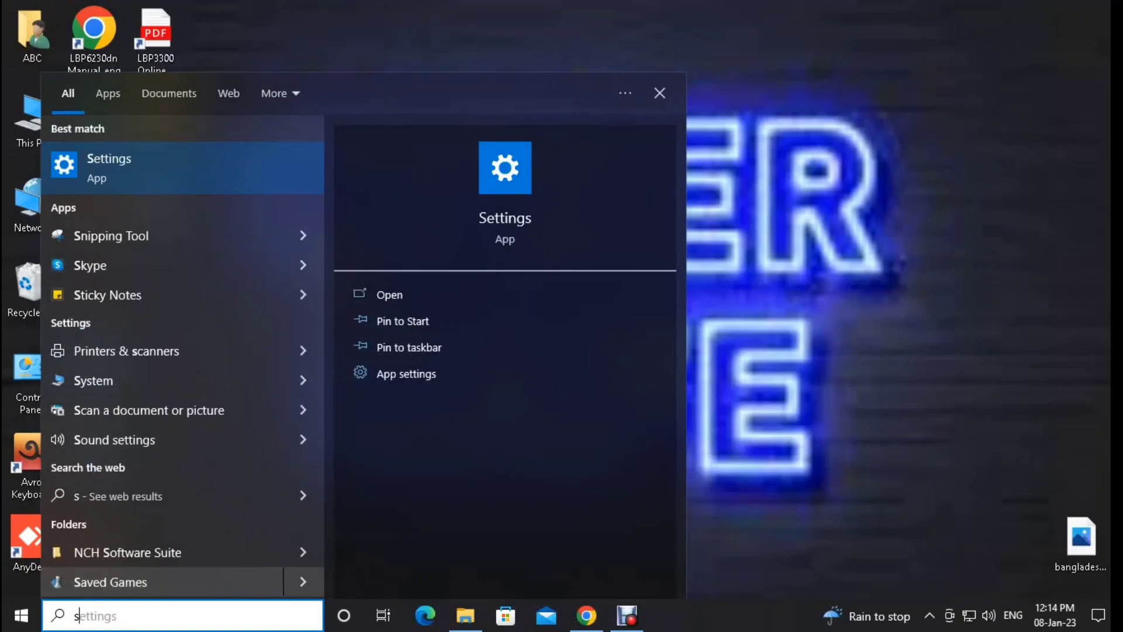
text(err)
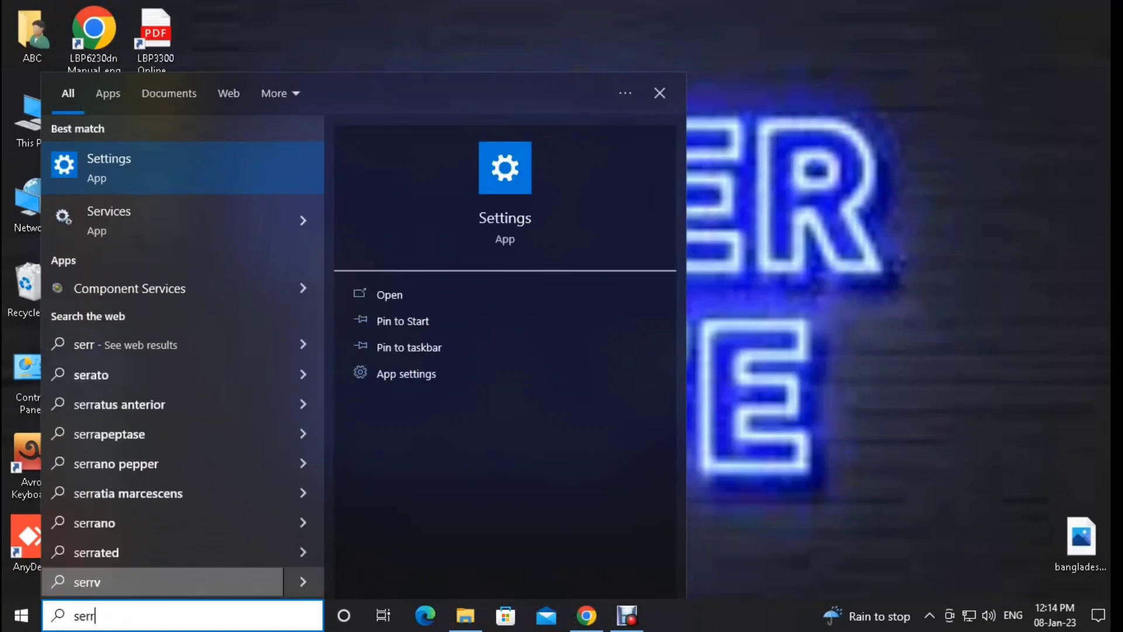
key(BackSpace)
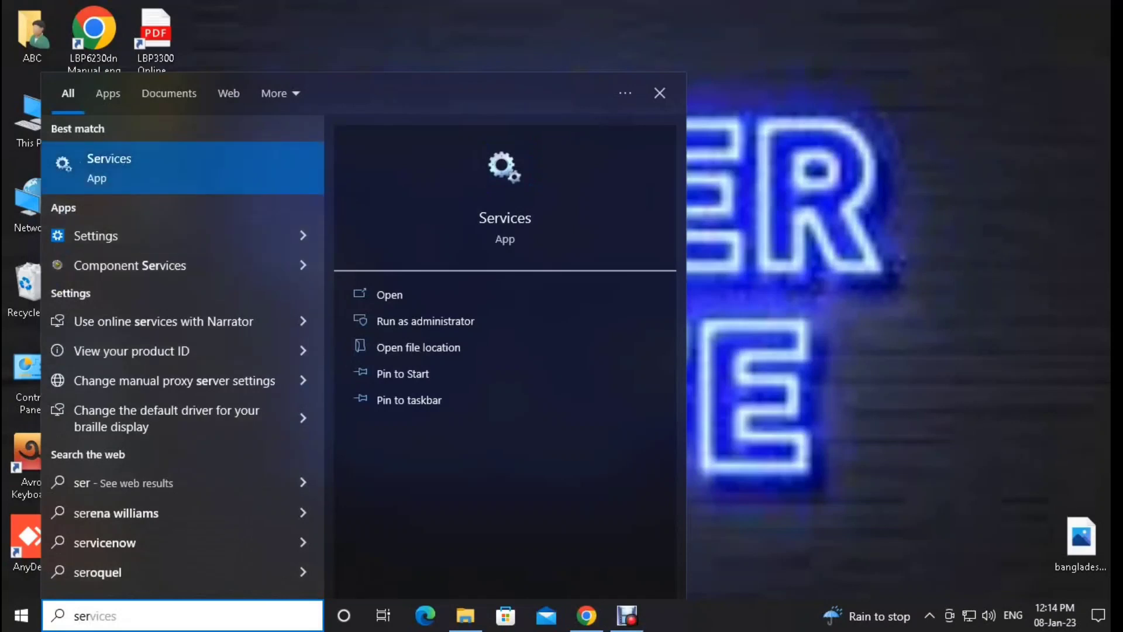
click(149, 169)
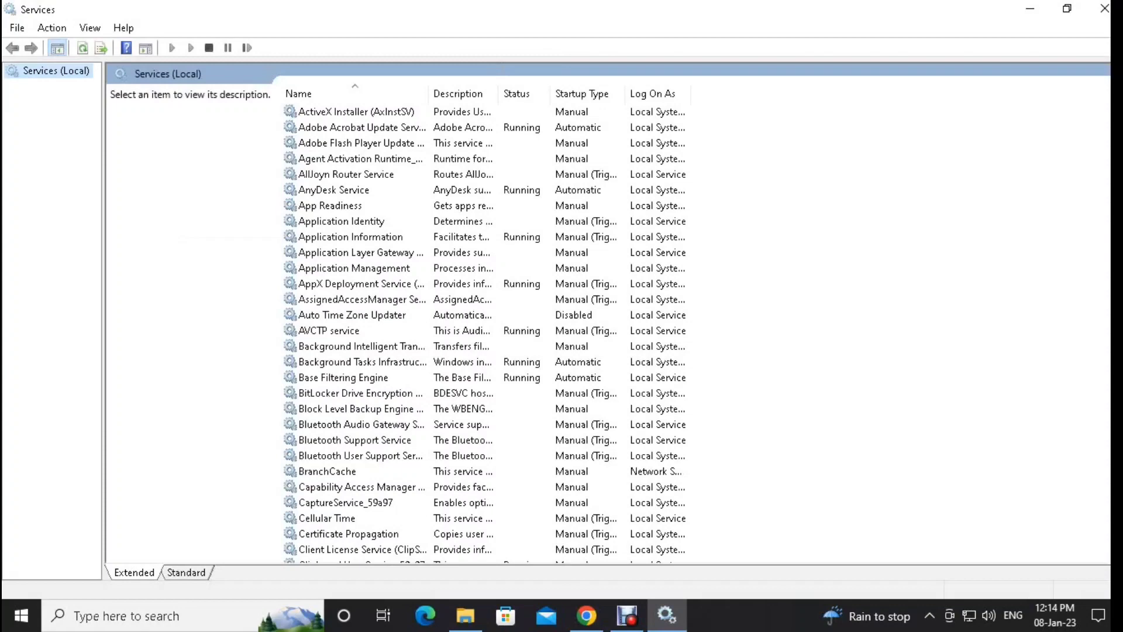
Step: Locate the Windows Update service in the services list and open its properties
scroll(486, 328, down, 13)
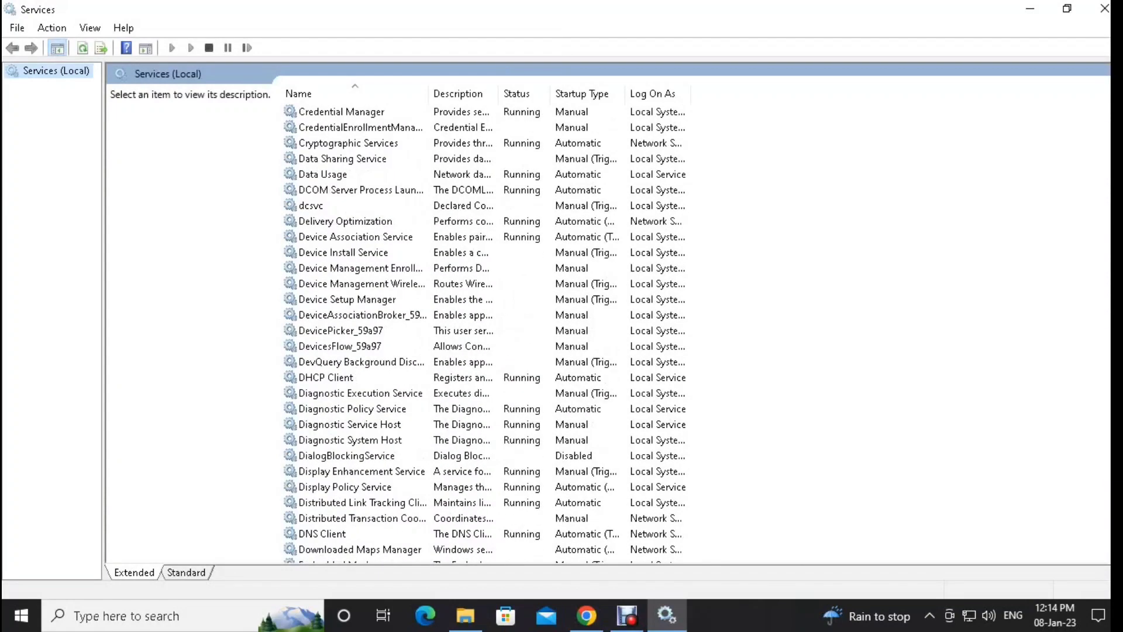
scroll(486, 328, down, 15)
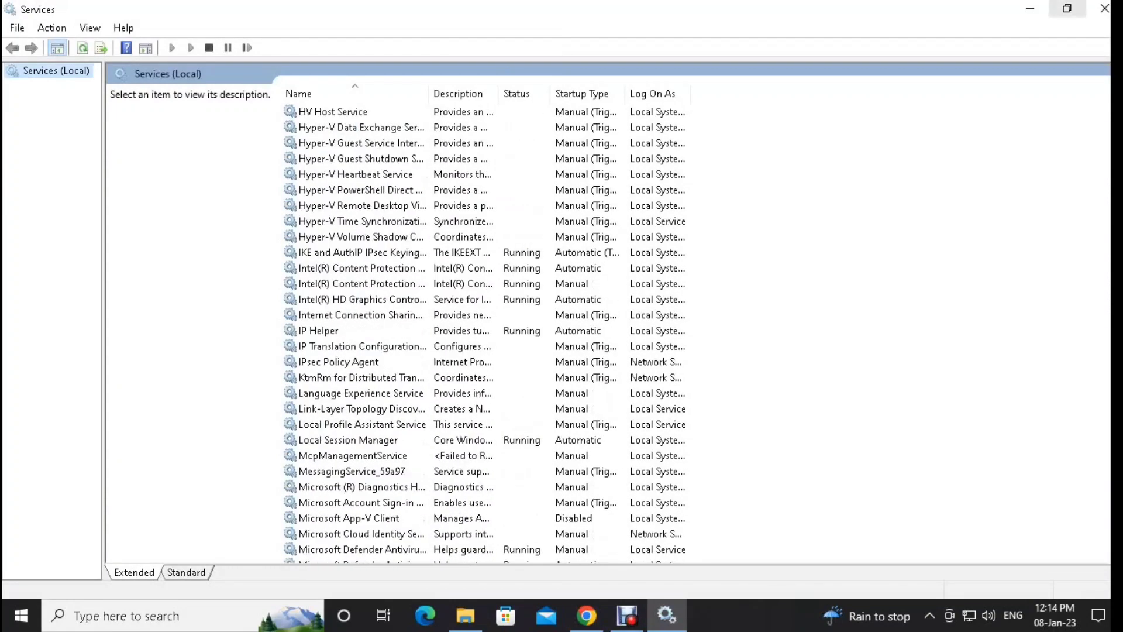
click(1067, 9)
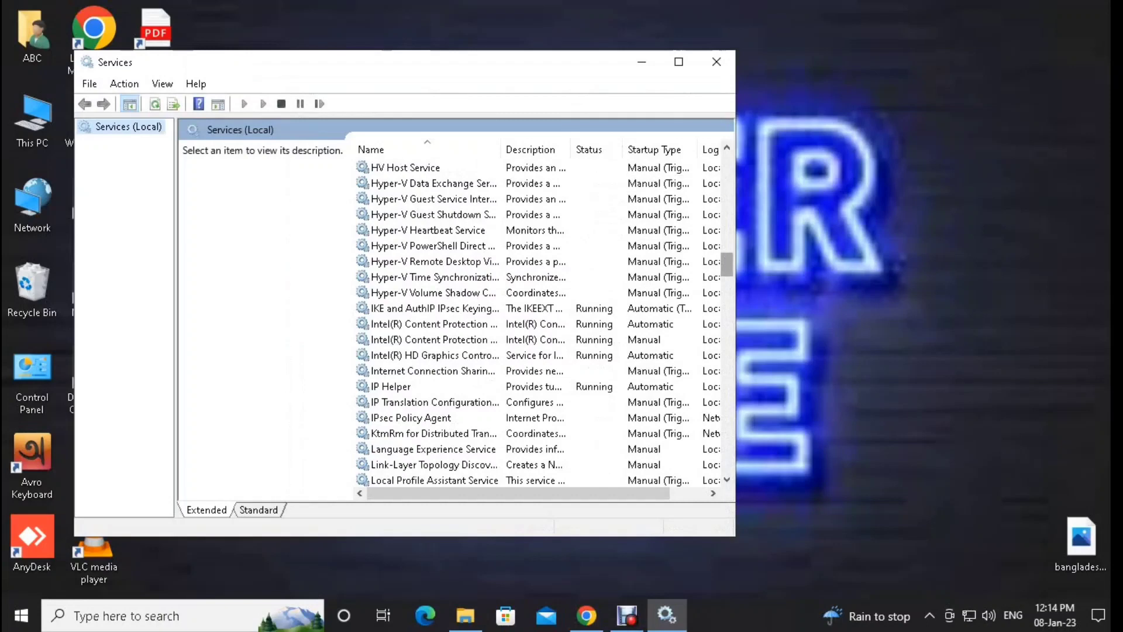
drag(727, 265, 727, 461)
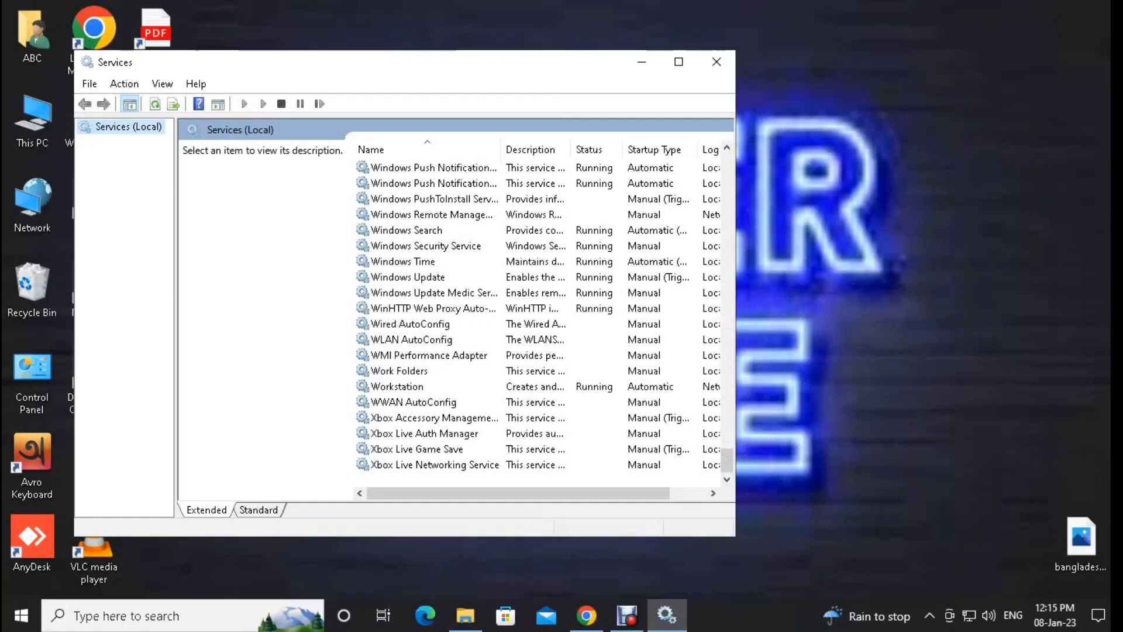
double_click(408, 278)
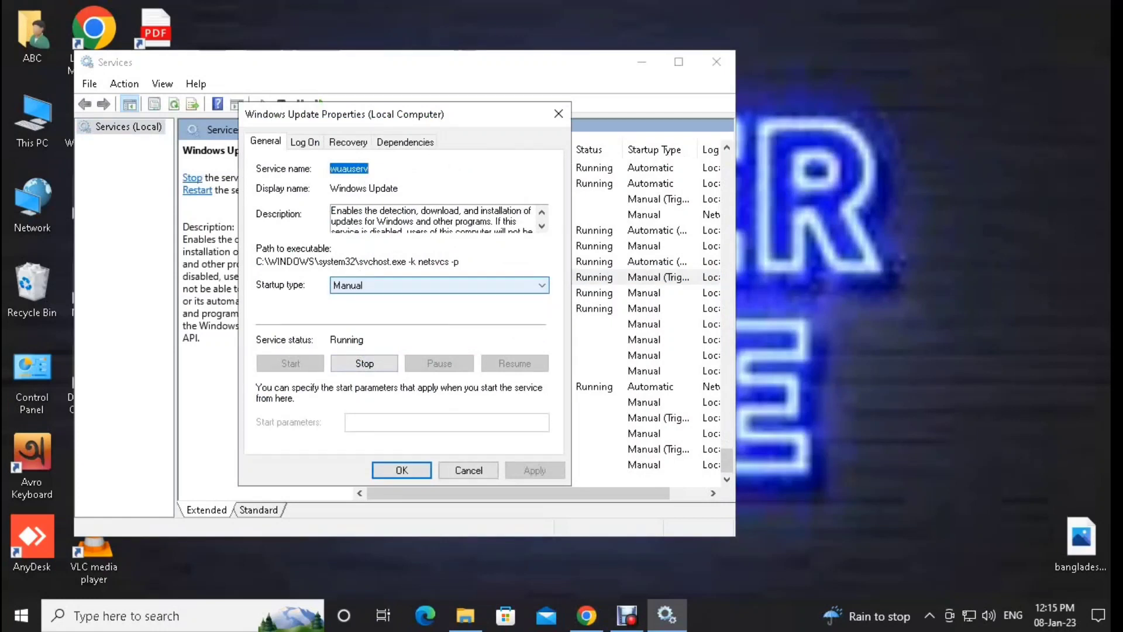
Step: Set the Windows Update service's startup type to Disabled, apply the change, and close its properties
click(541, 285)
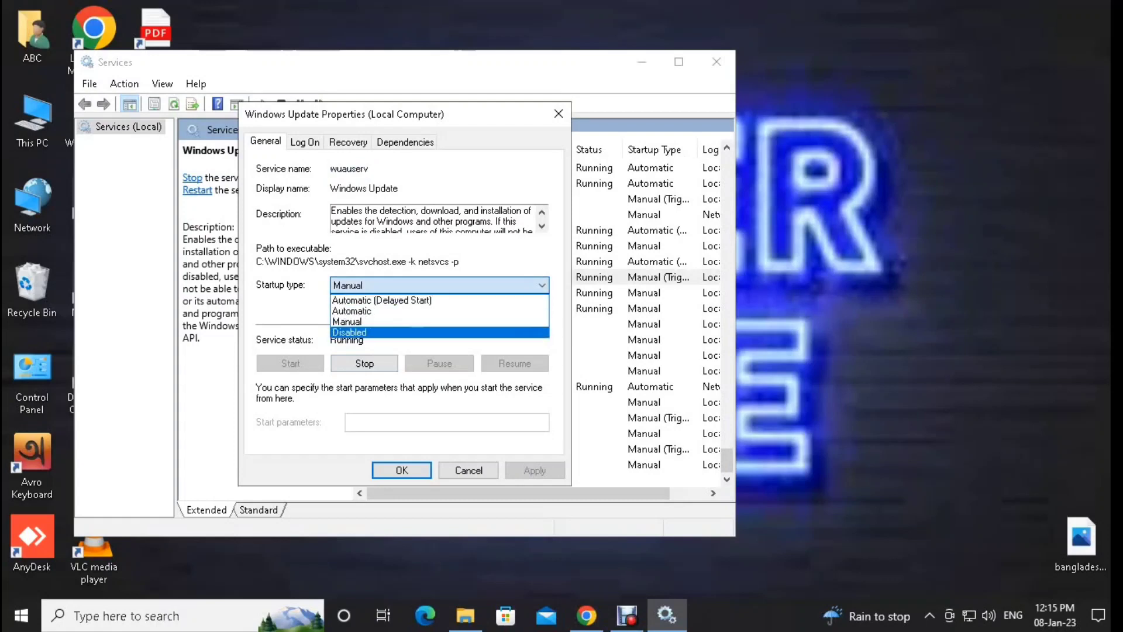
click(439, 332)
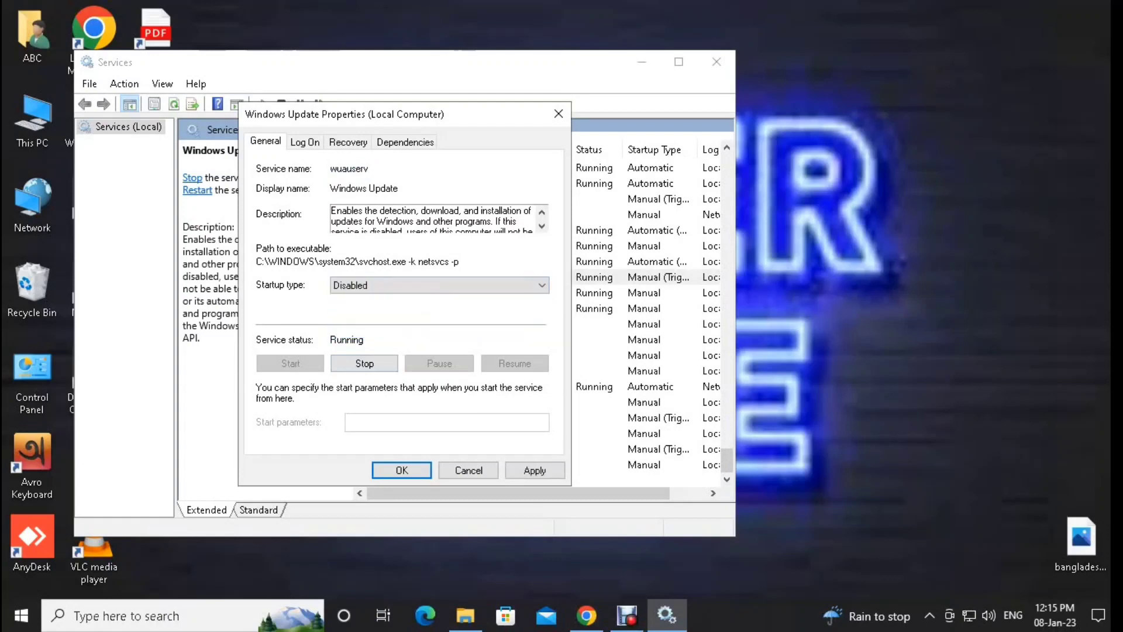
click(535, 470)
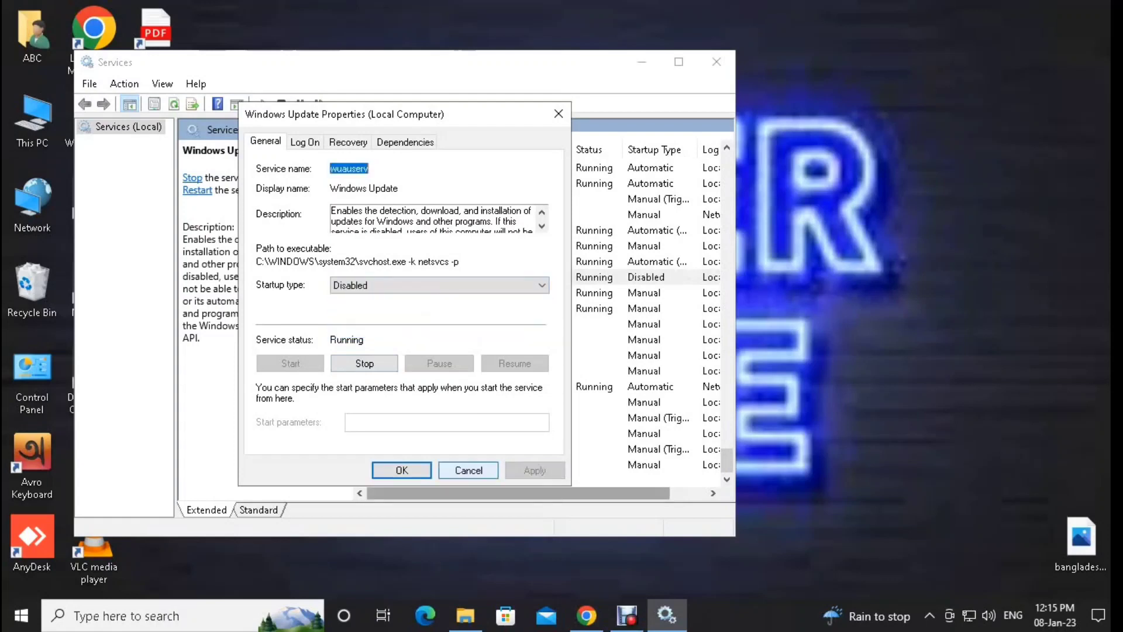
click(402, 471)
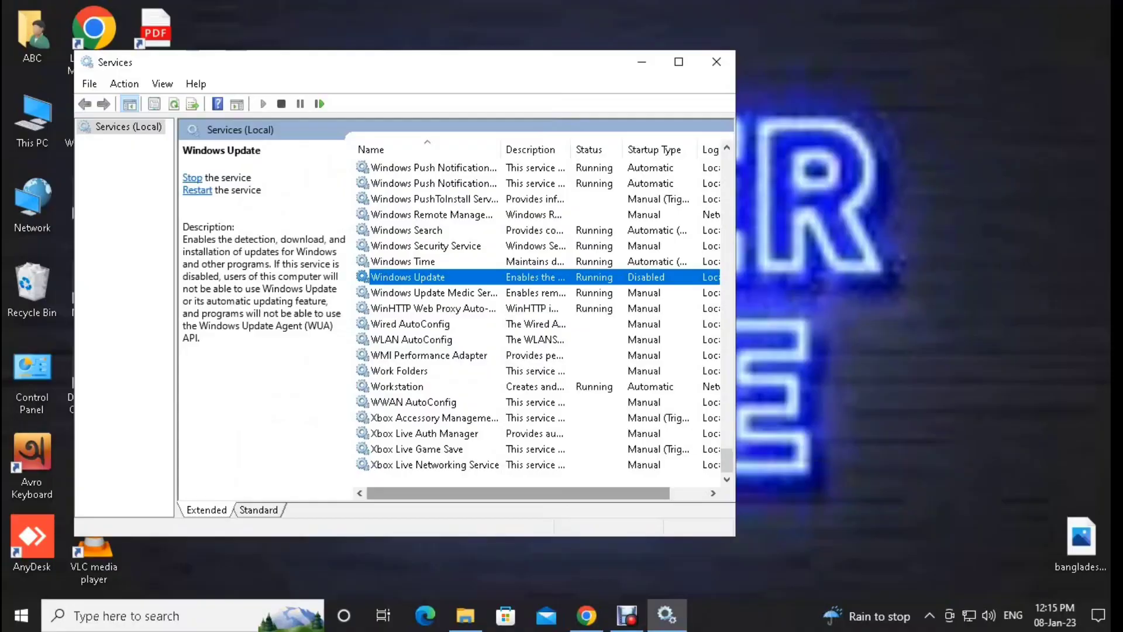
click(678, 61)
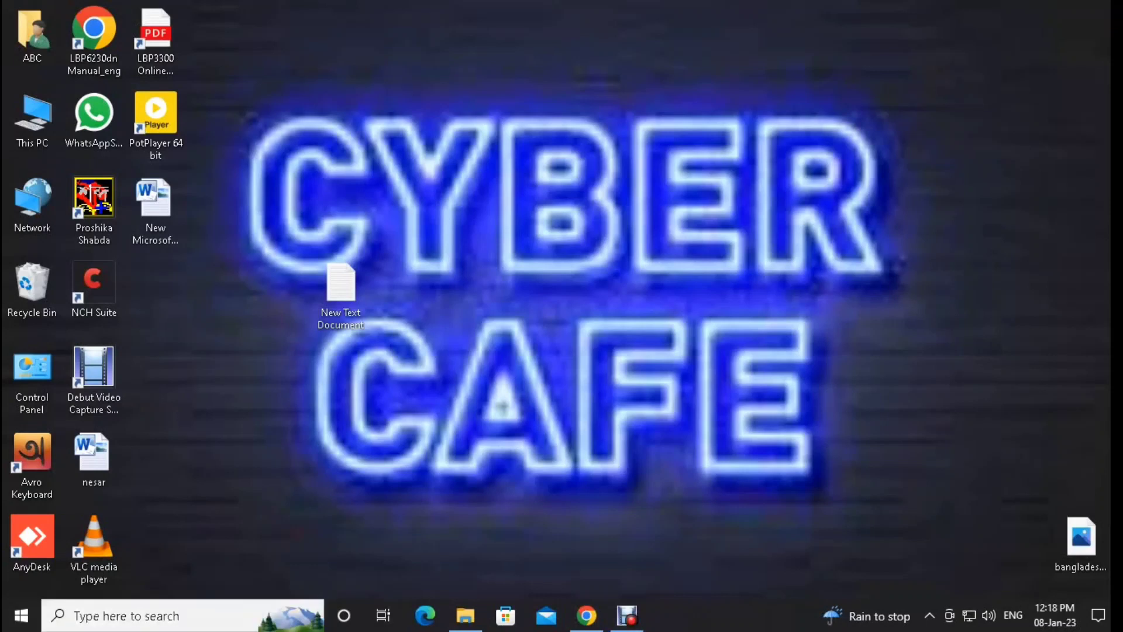
Step: Open the Windows Temp folder through the Run command "temp" and maximize its window
key(super+r)
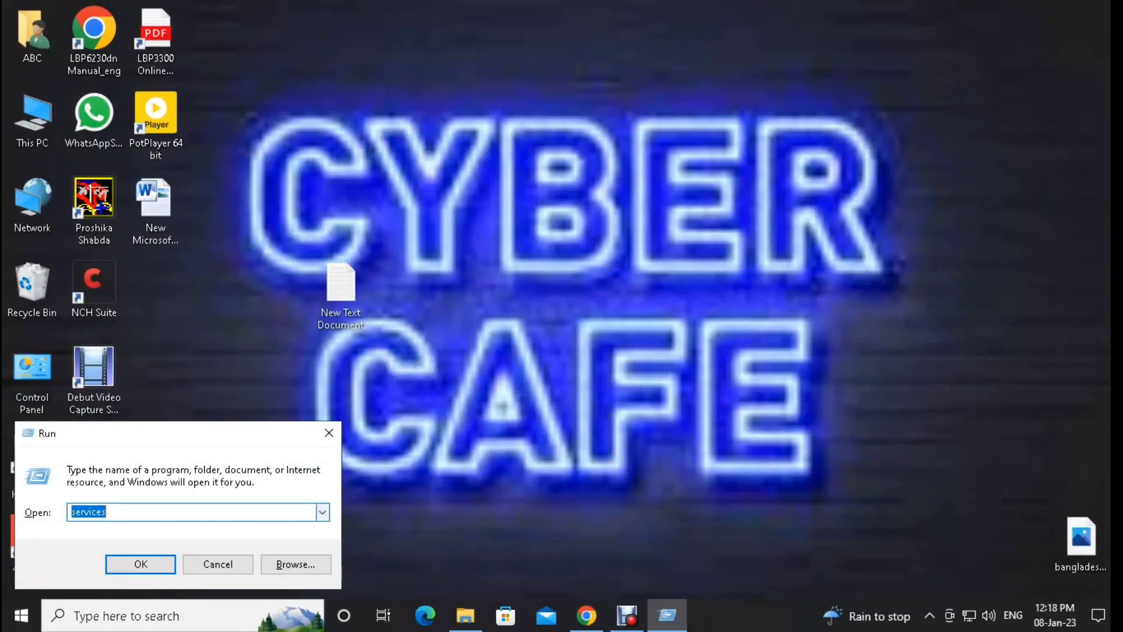
click(322, 512)
click(218, 566)
click(140, 564)
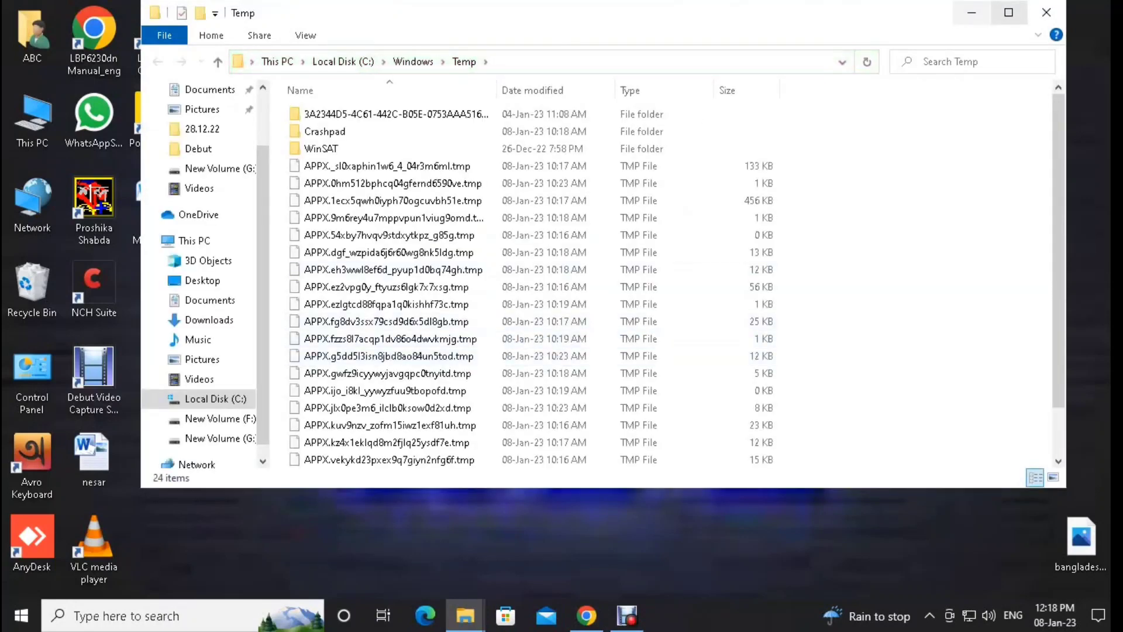
click(1009, 13)
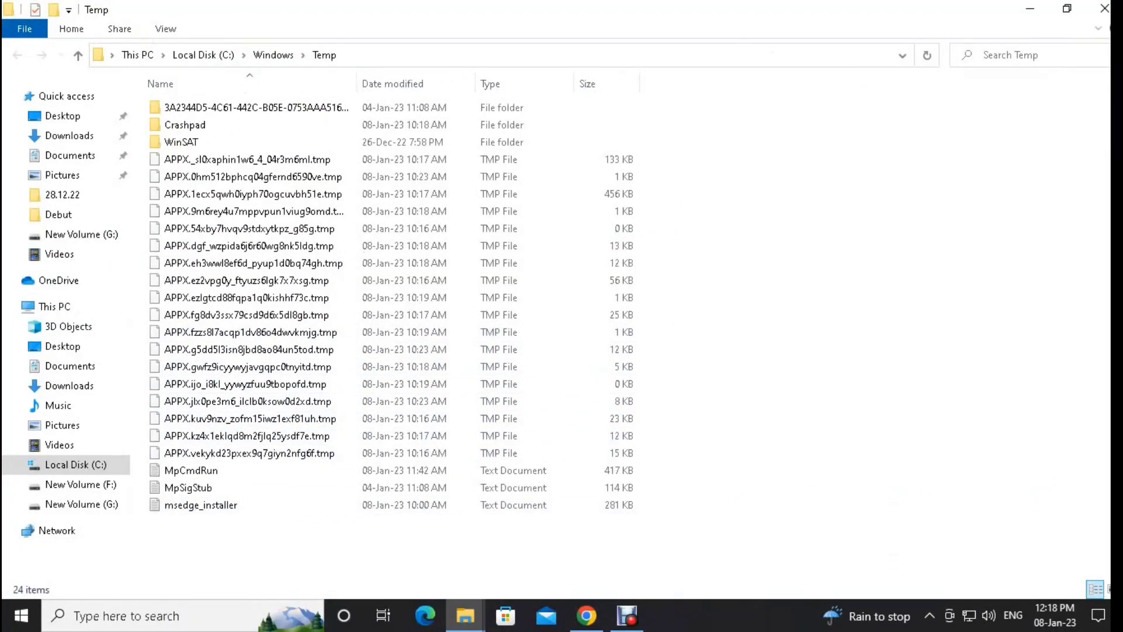
Step: Delete everything in the Windows Temp folder, granting administrator permission for all current items, and close the folder
key(ctrl+a)
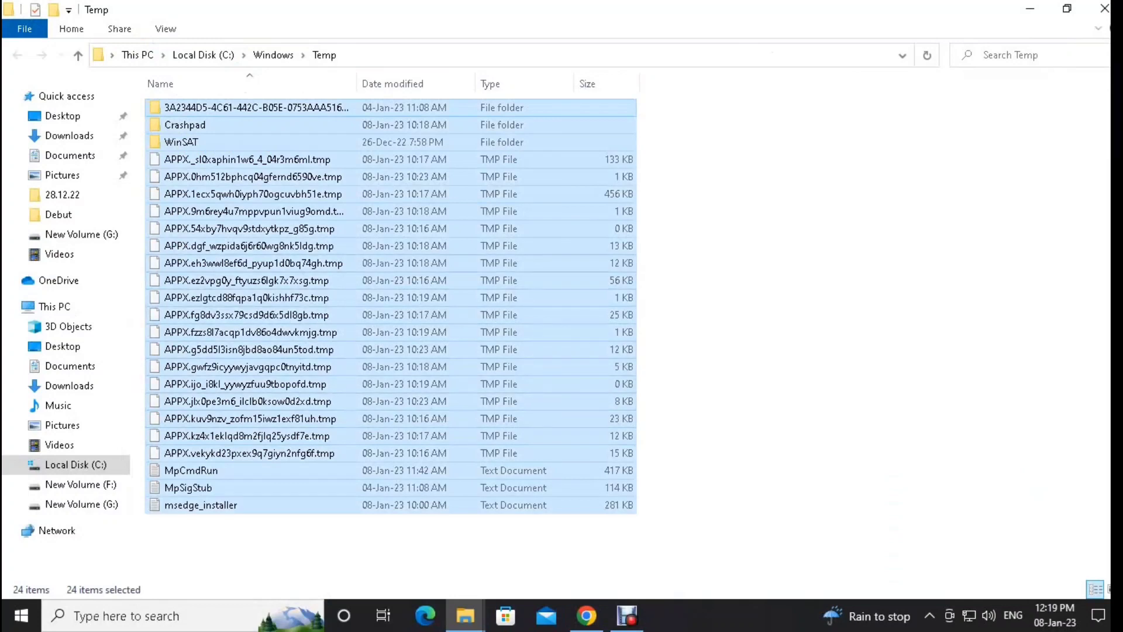
right_click(307, 247)
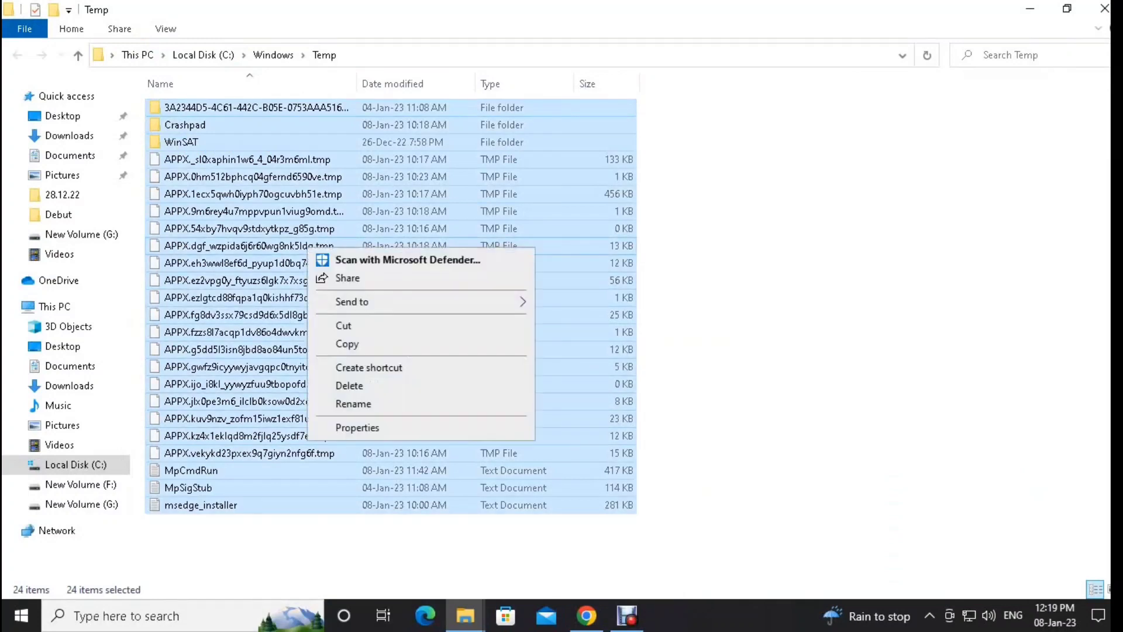
click(354, 386)
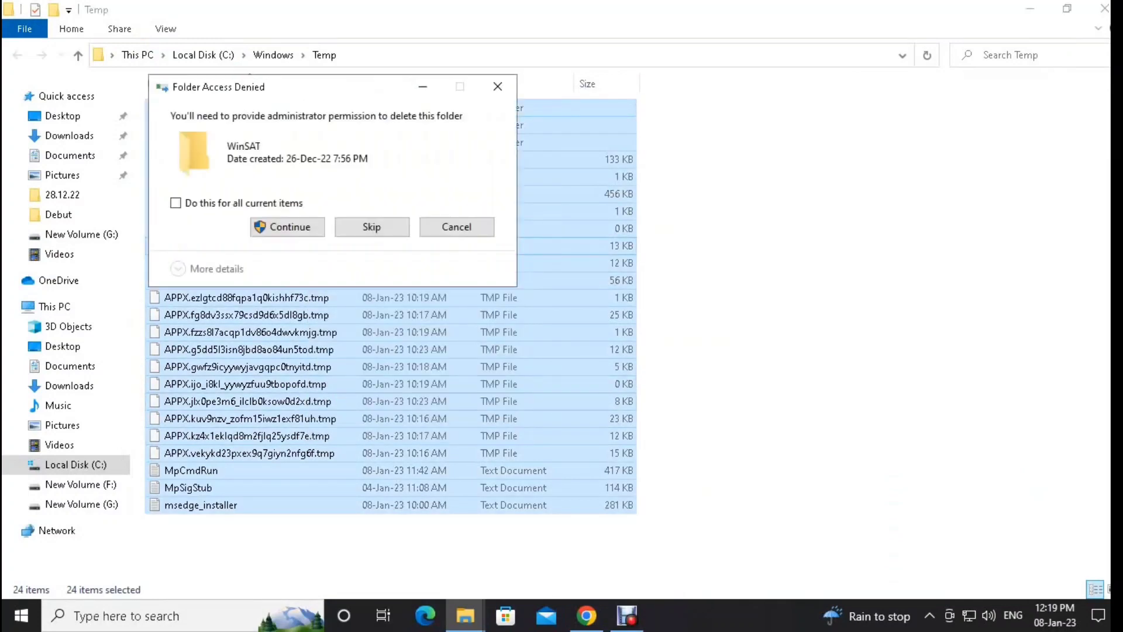
click(175, 203)
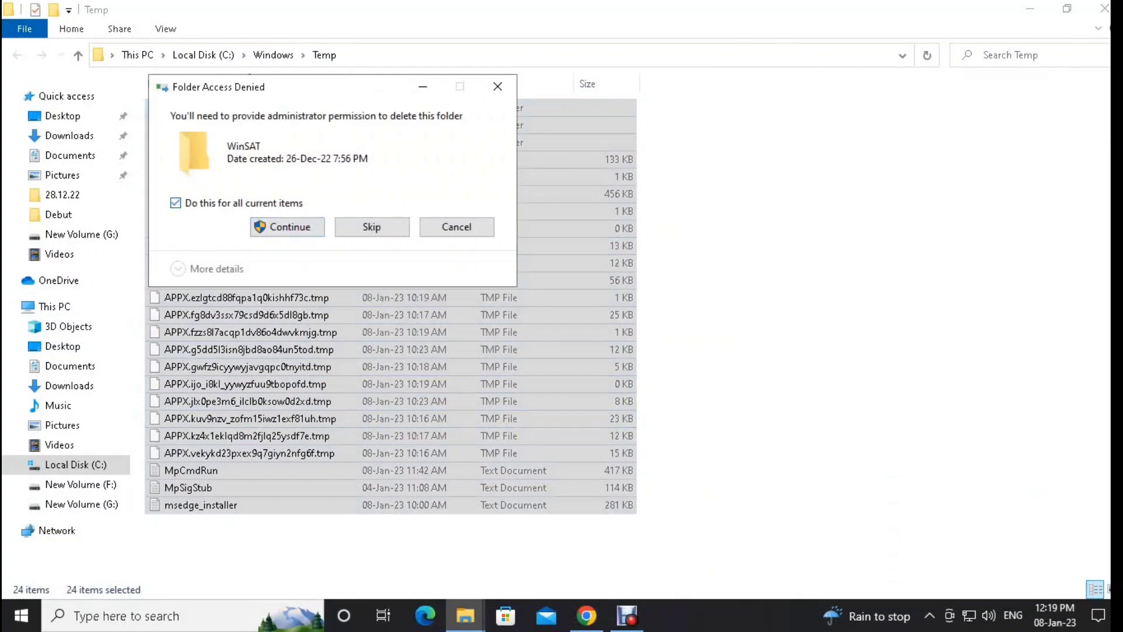
click(287, 227)
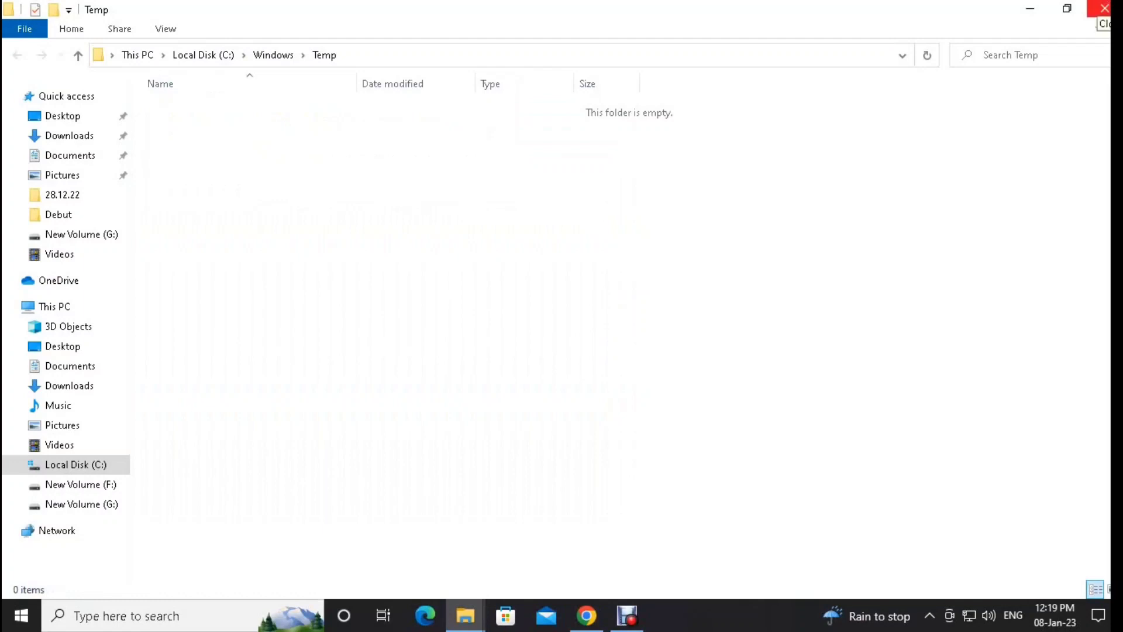
click(1105, 8)
Step: Open the user's temporary files folder through the Run command "%temp%"
key(super+r)
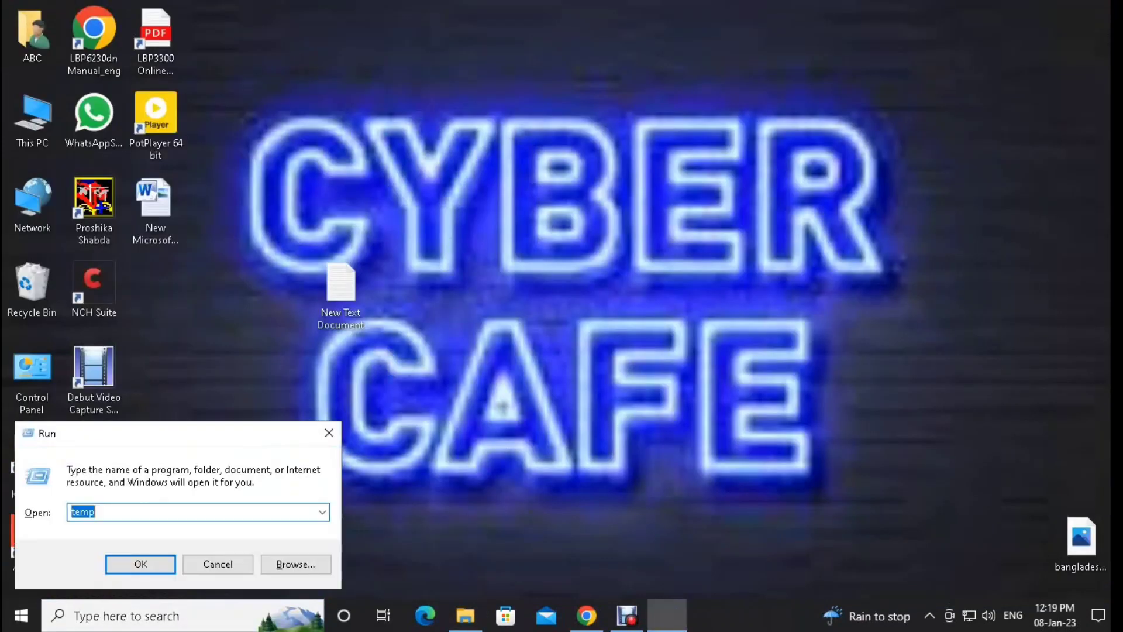
click(323, 512)
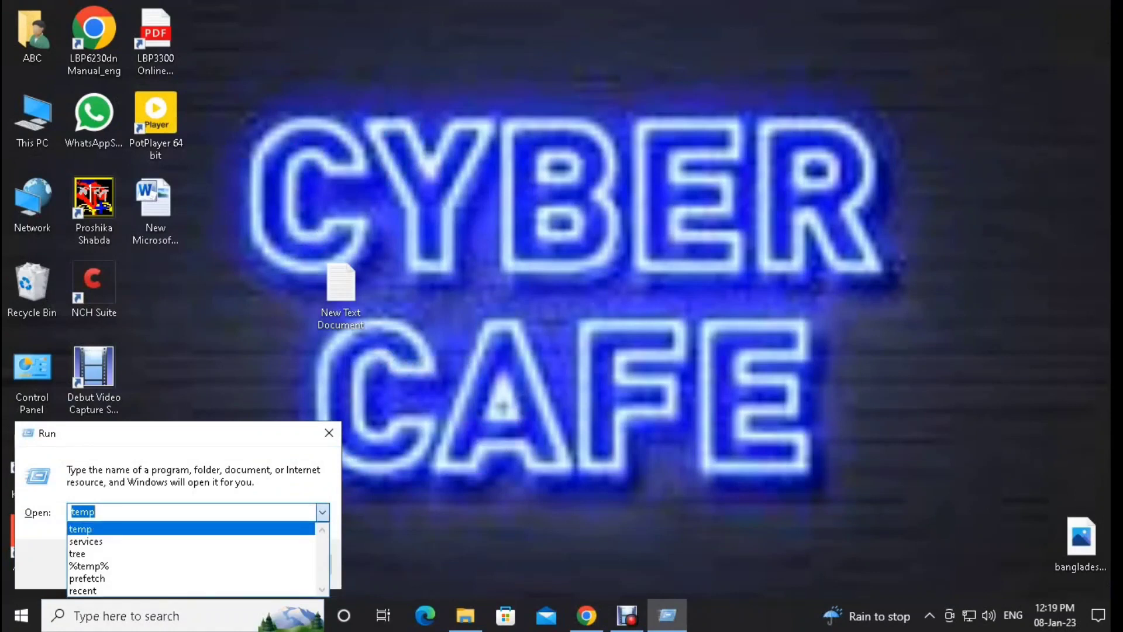
click(89, 566)
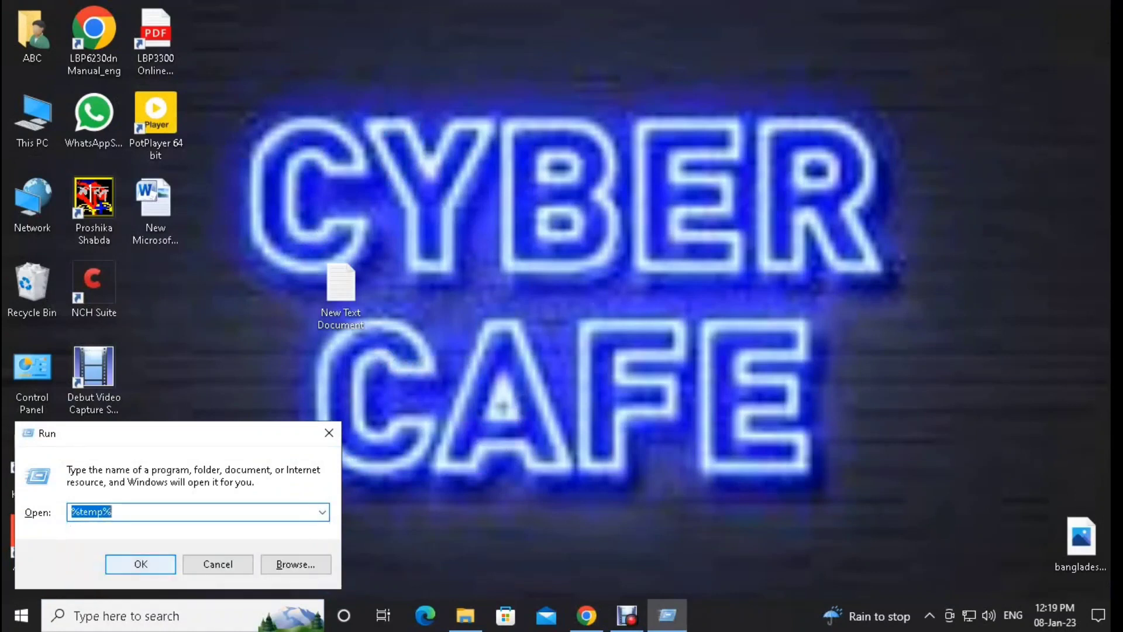
click(124, 512)
key(Return)
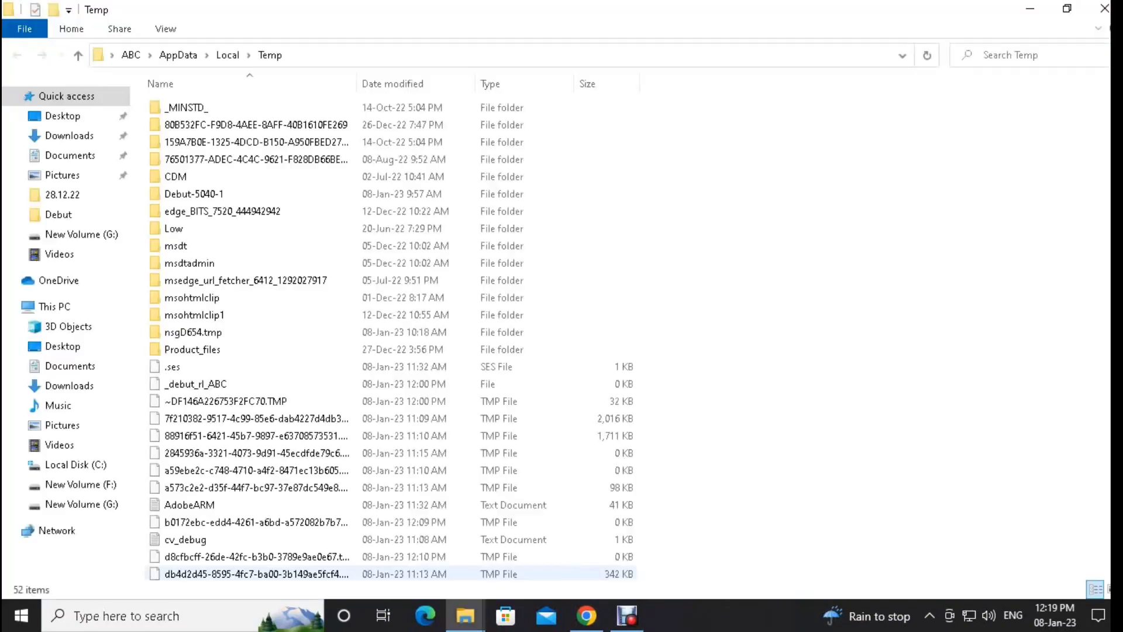
scroll(351, 385, down, 8)
scroll(351, 384, up, 8)
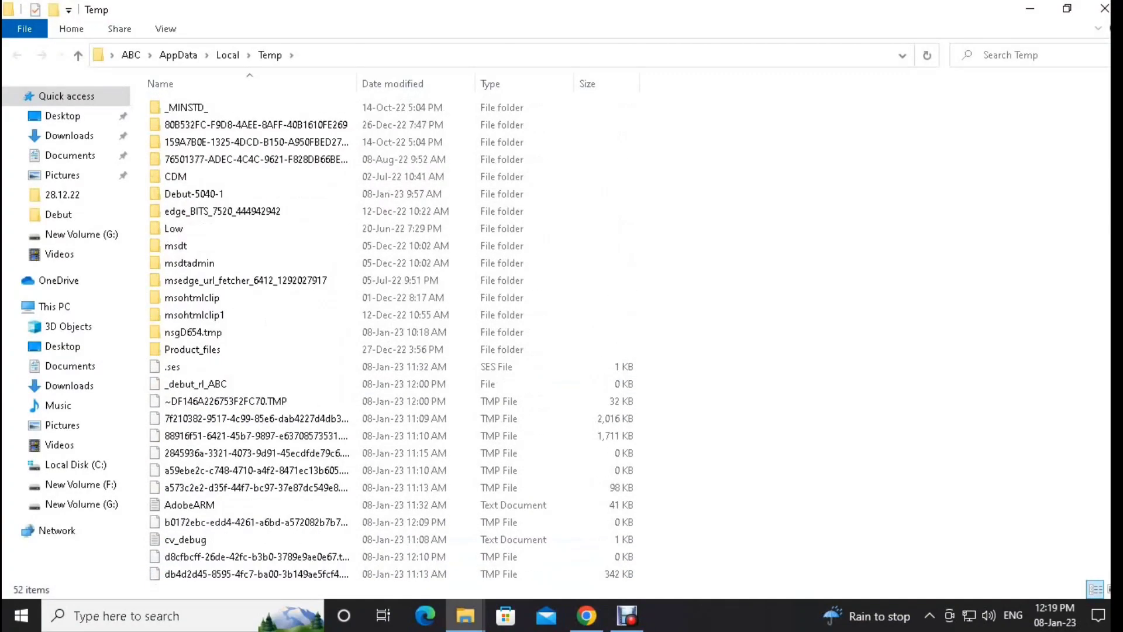
Step: Delete everything in the user's Temp folder, continuing with administrator permission and skipping all files in use, and return to the desktop
key(ctrl+a)
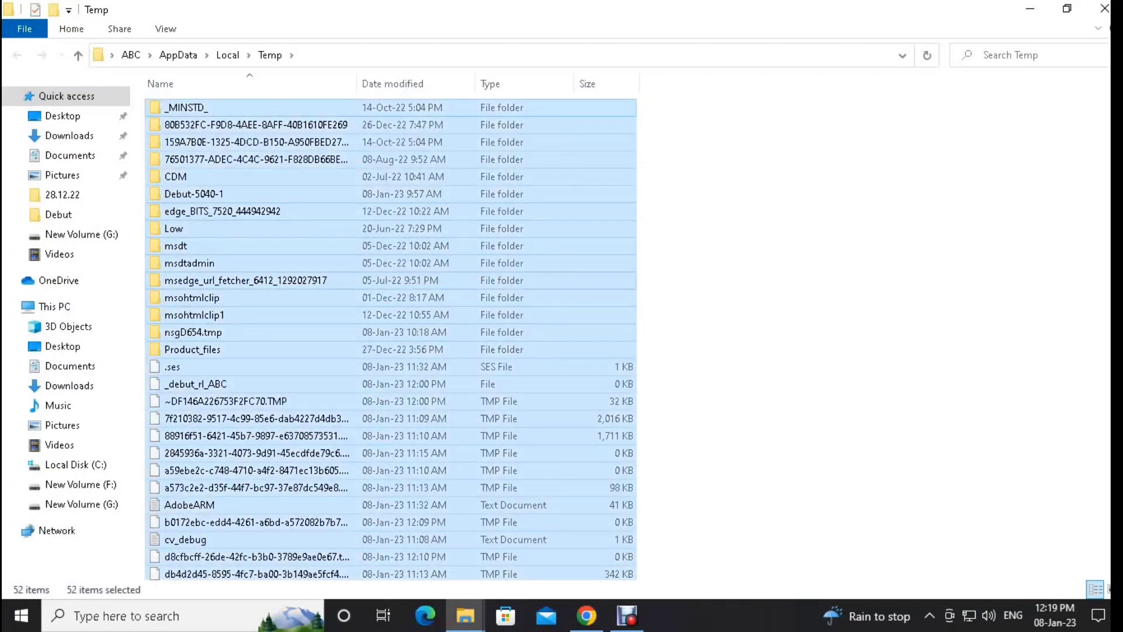
right_click(298, 237)
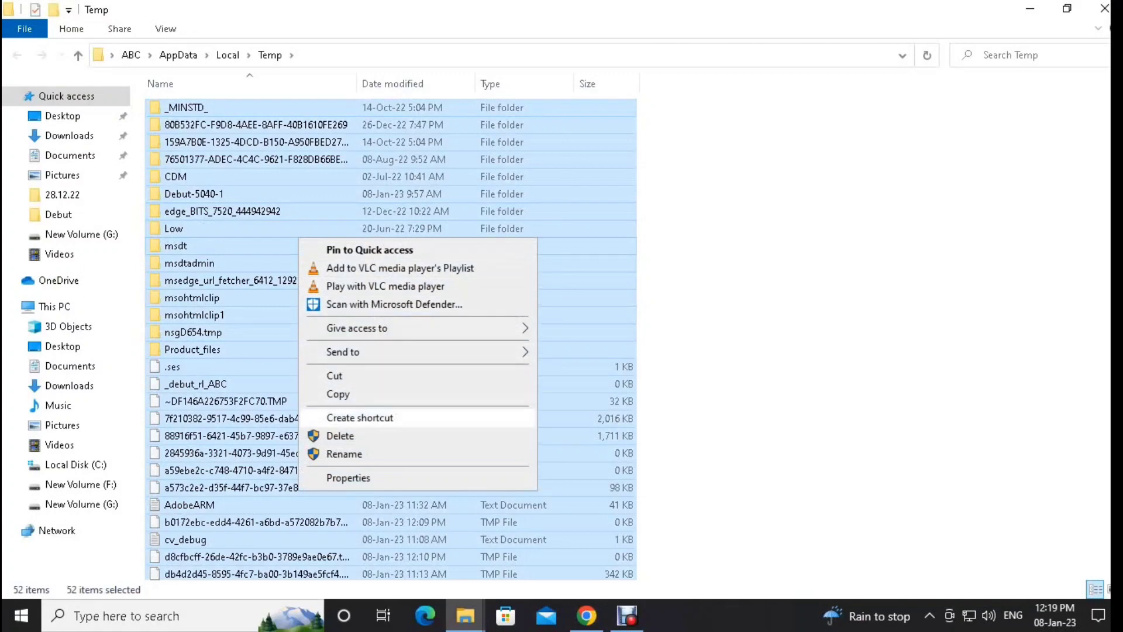
click(340, 436)
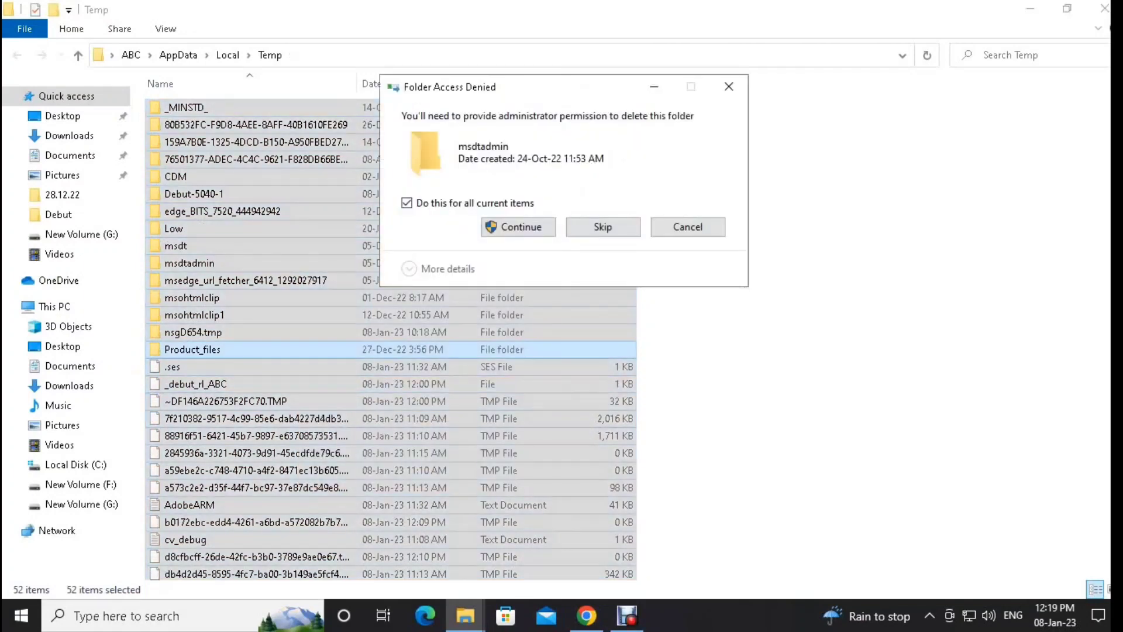
key(Return)
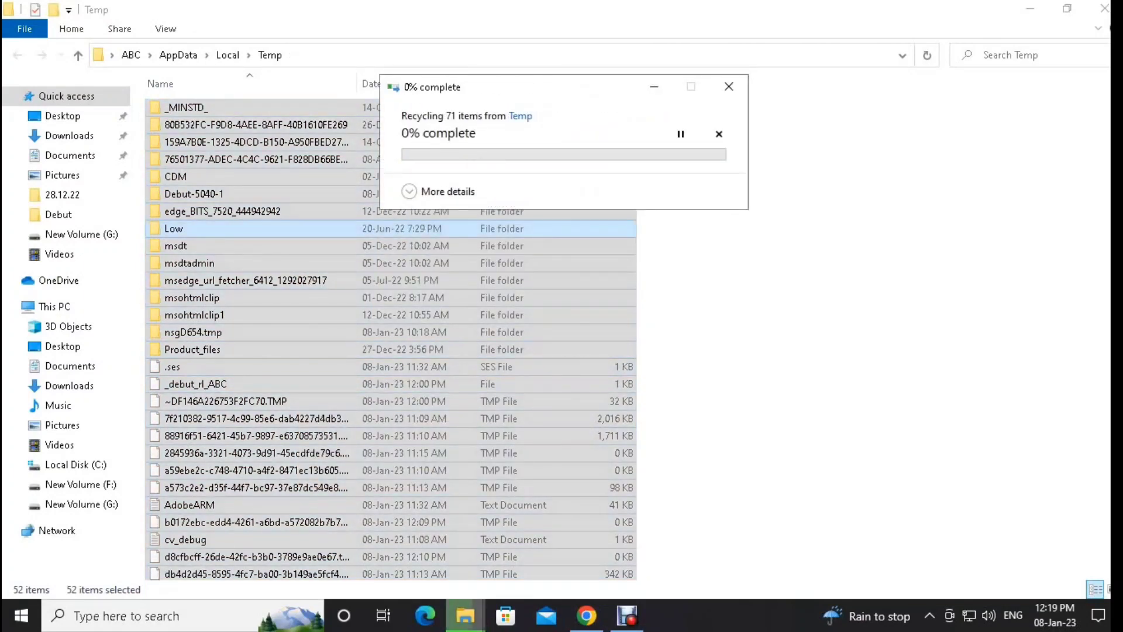
click(406, 240)
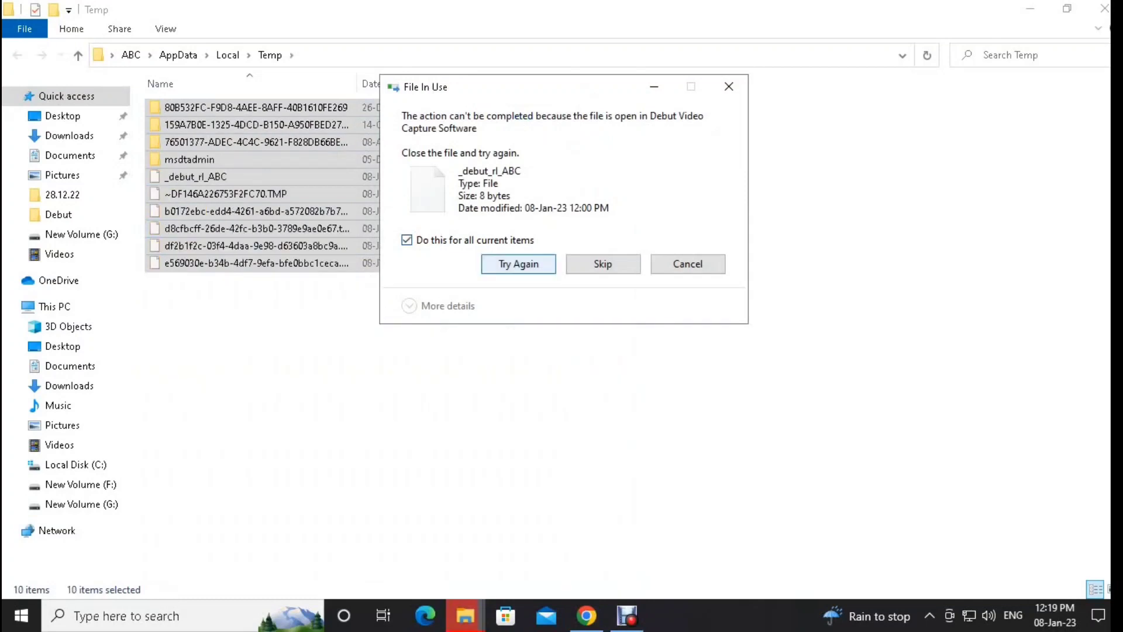
click(603, 264)
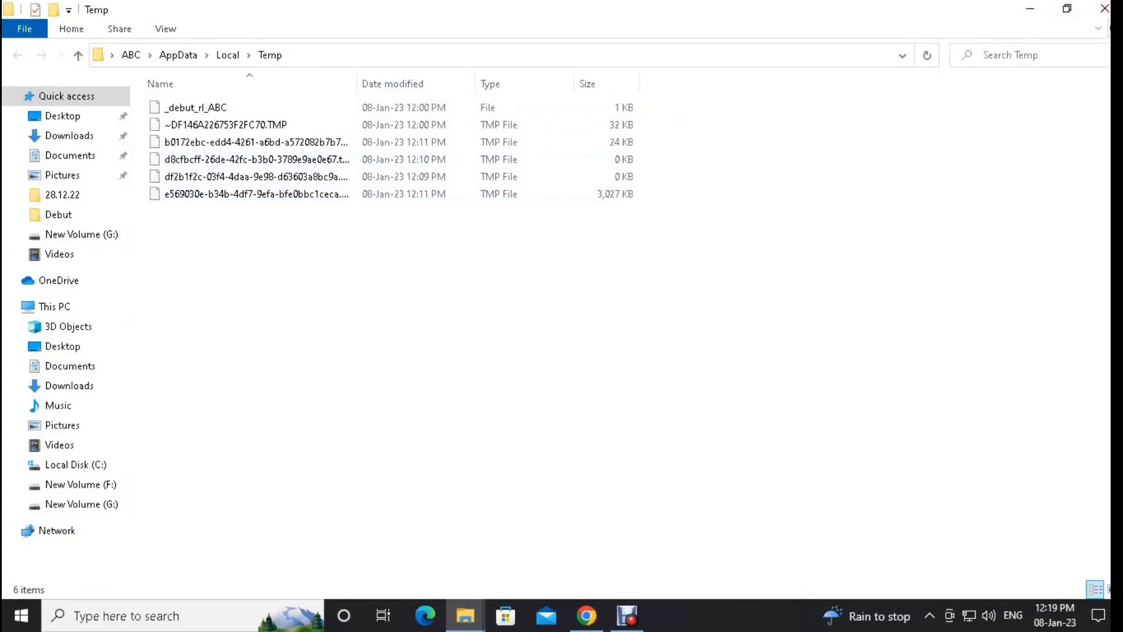
key(super+d)
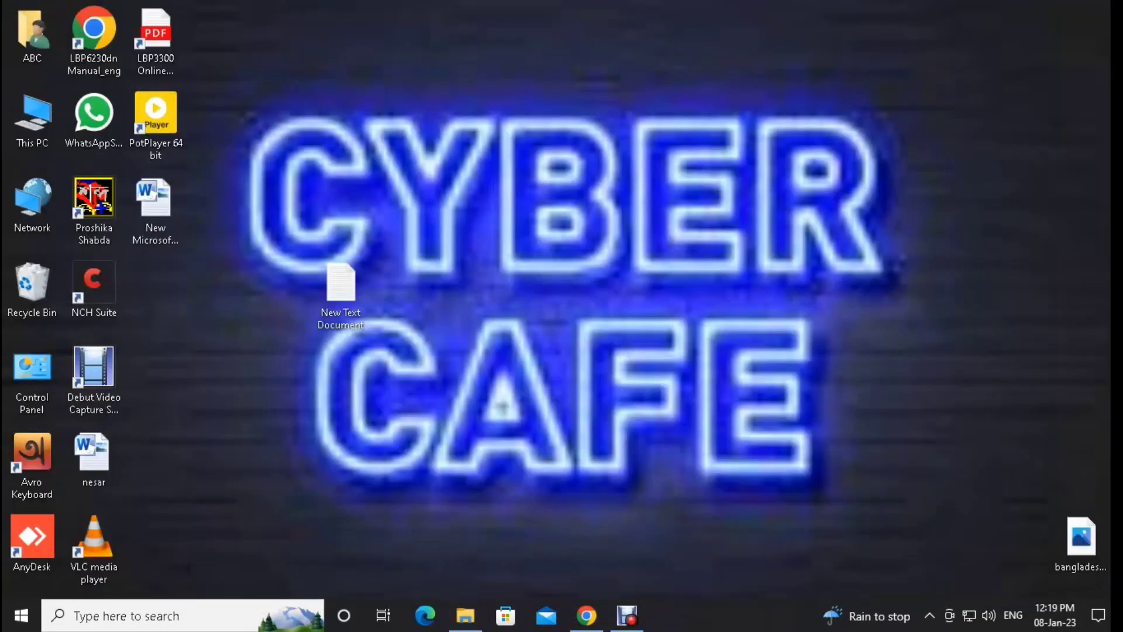
Step: Open the Recent items folder through the Run command "recent"
key(super)
key(super+r)
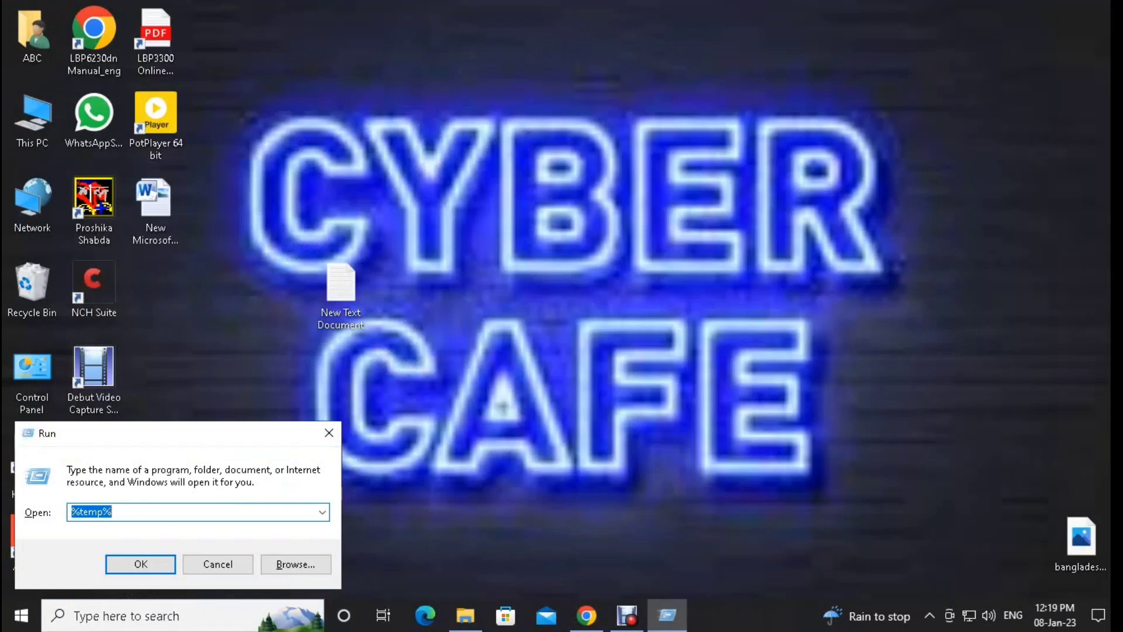
click(323, 512)
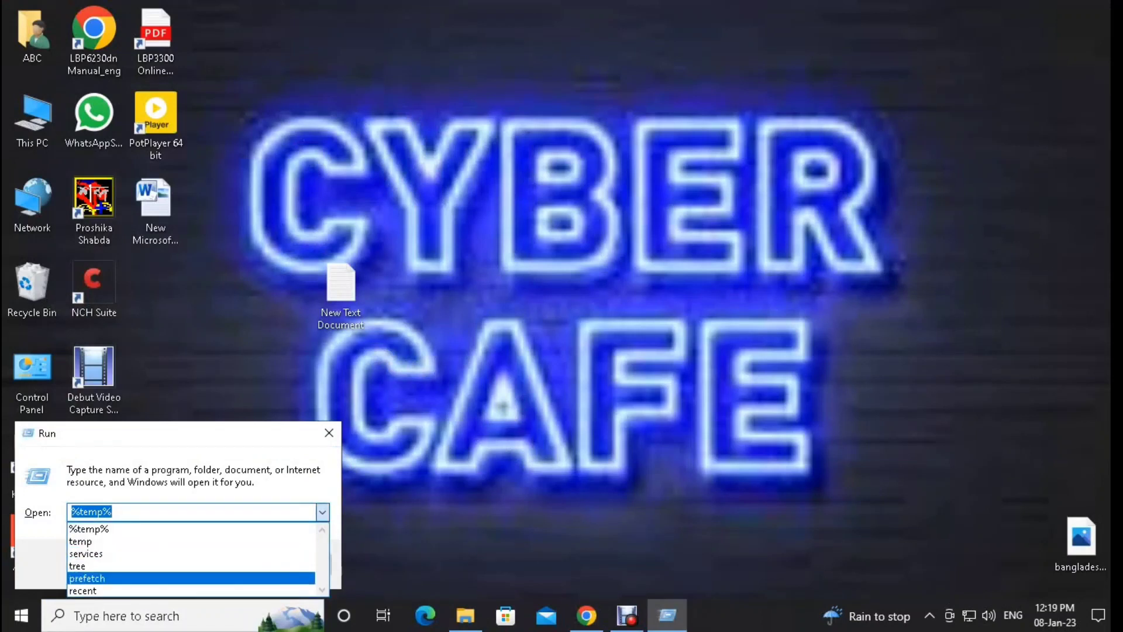
click(83, 591)
key(Return)
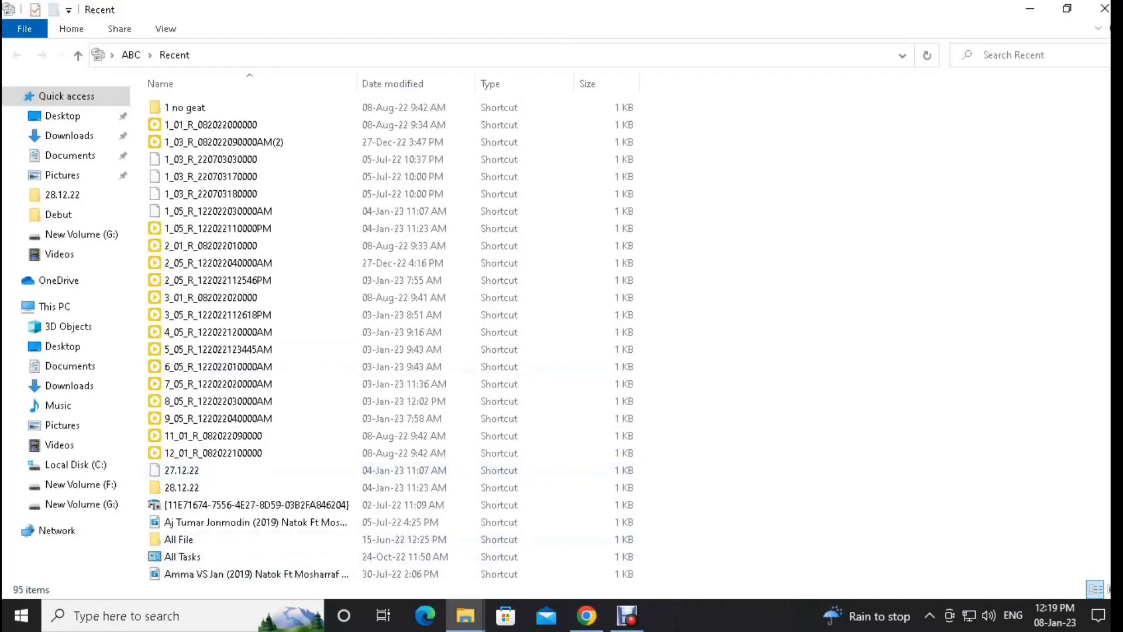
Step: Delete all shortcuts in the Recent folder
key(ctrl+a)
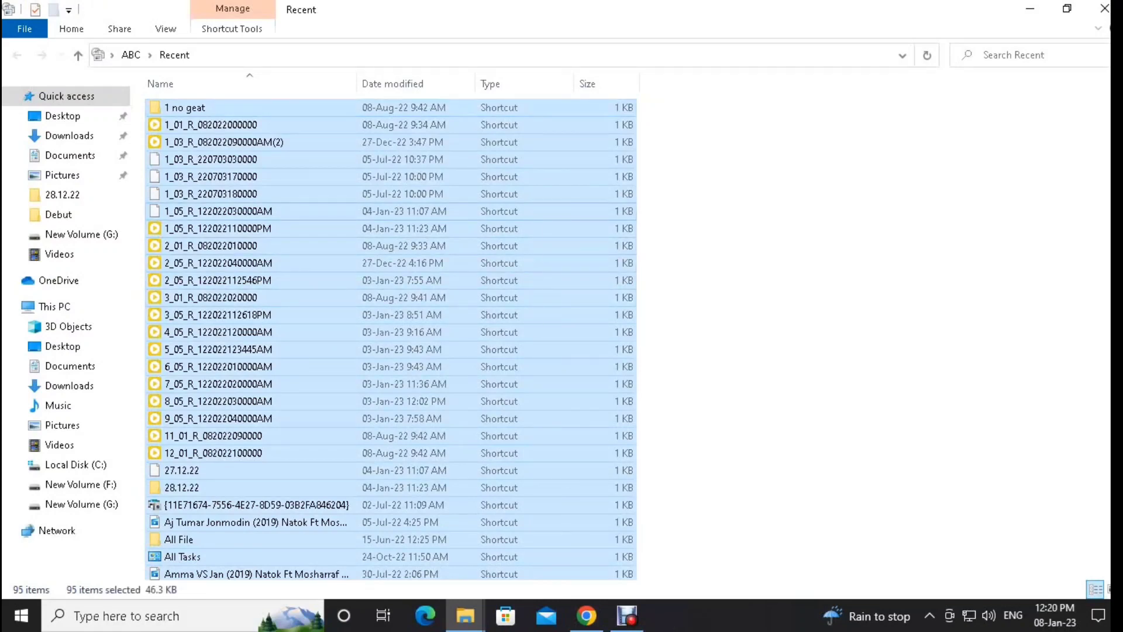
right_click(402, 217)
click(444, 296)
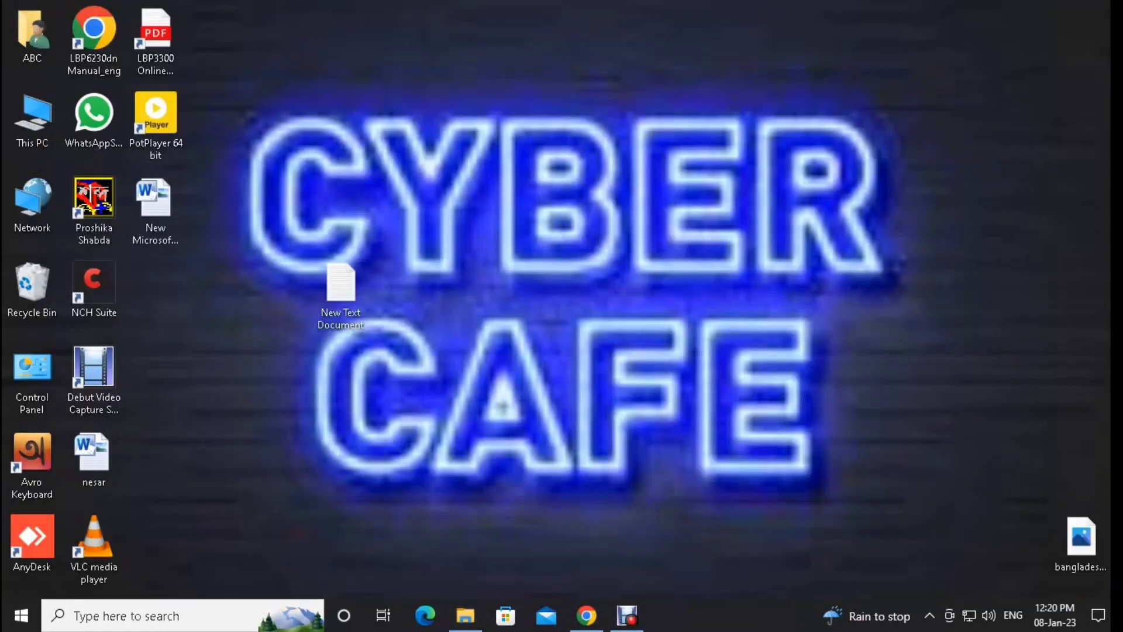
Step: Open the Prefetch folder through the Run command "prefetch", granting permanent access to the folder
key(super+r)
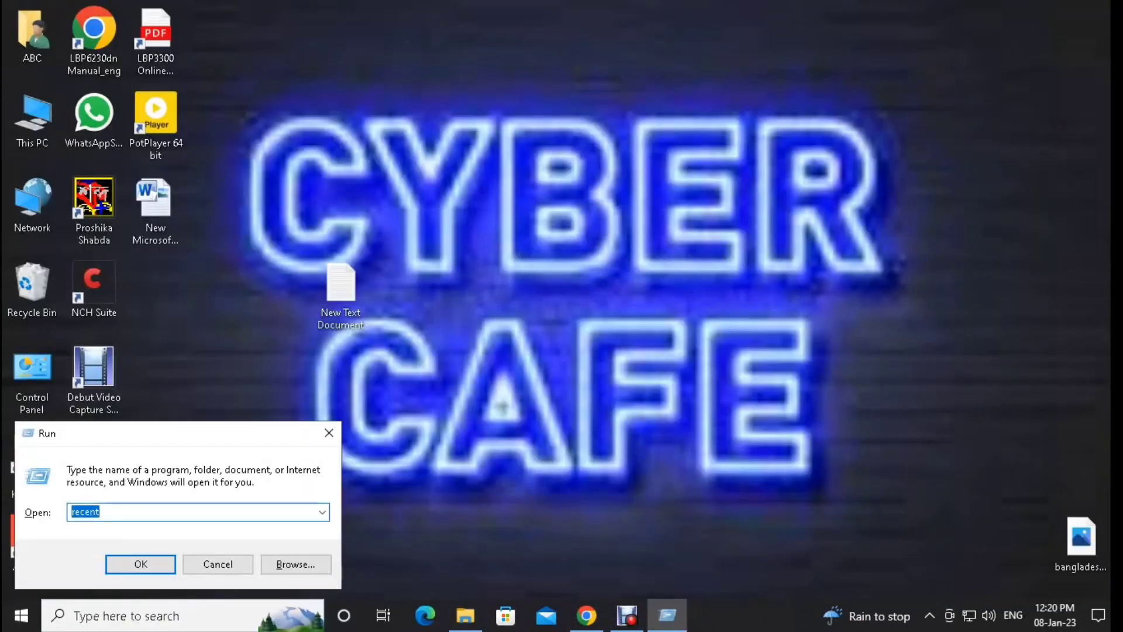
click(322, 512)
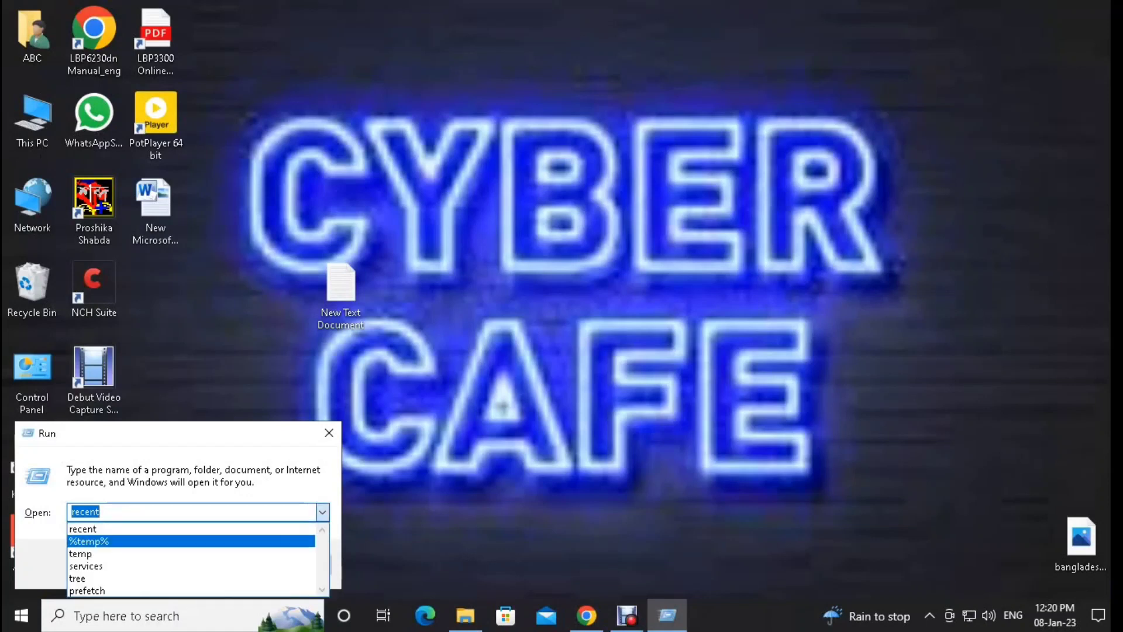
click(88, 590)
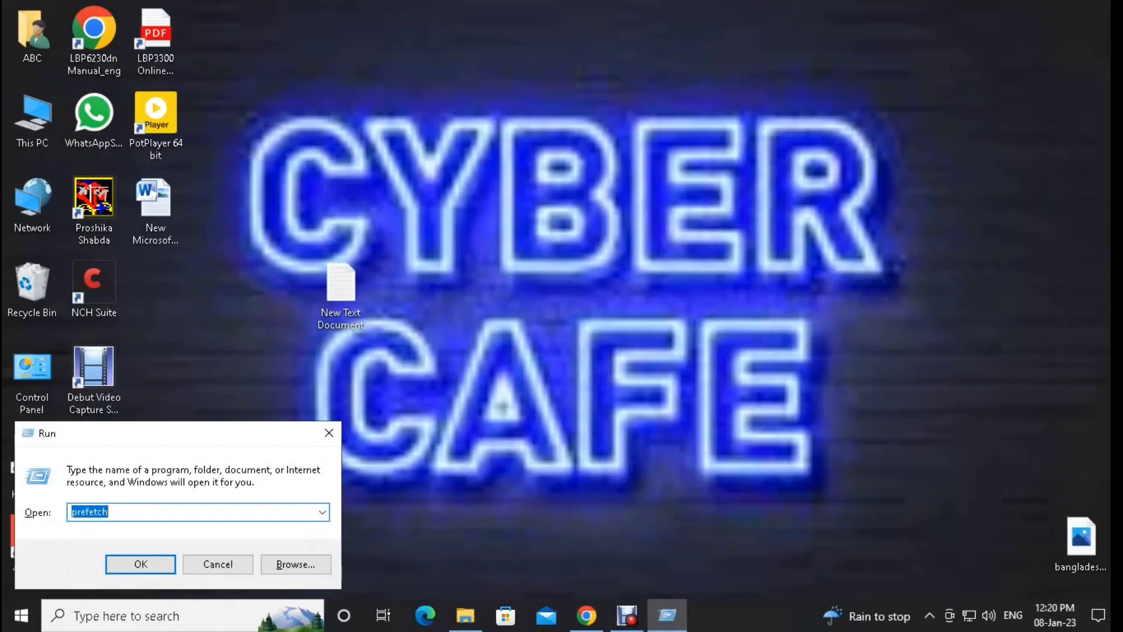
key(Return)
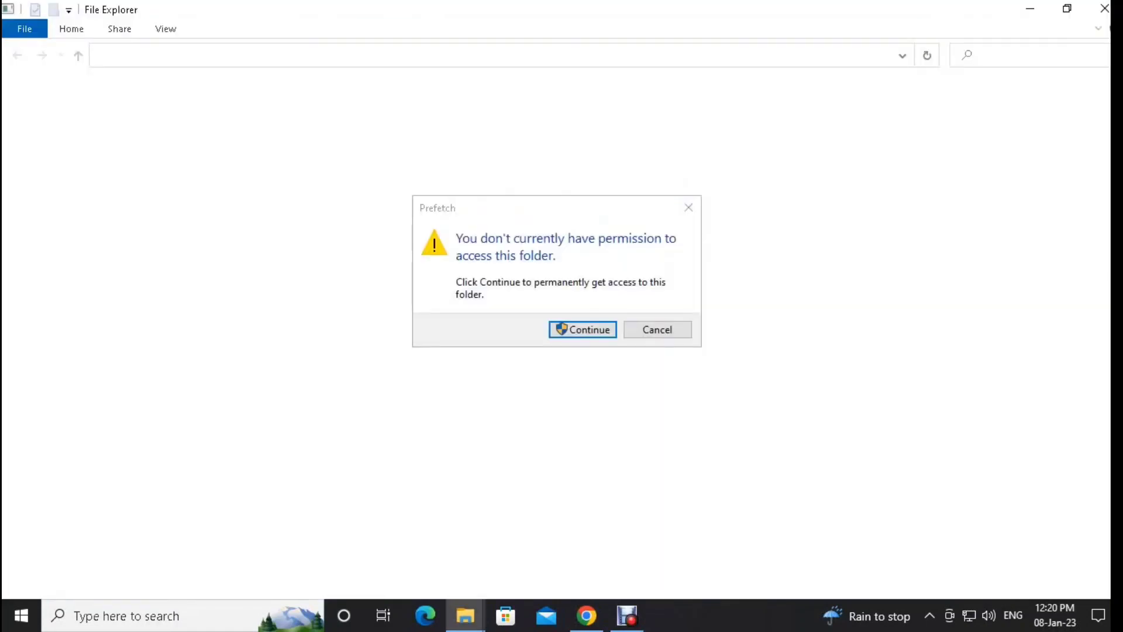
click(583, 329)
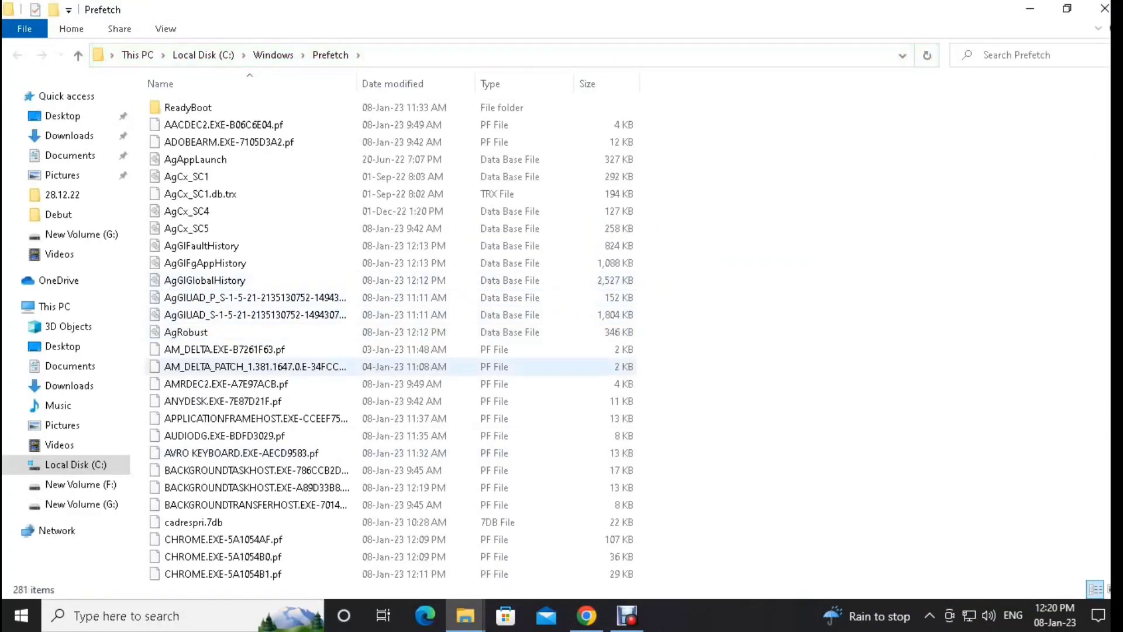
Step: Delete everything in the Prefetch folder, skipping all files in use, and close the folder
key(ctrl+a)
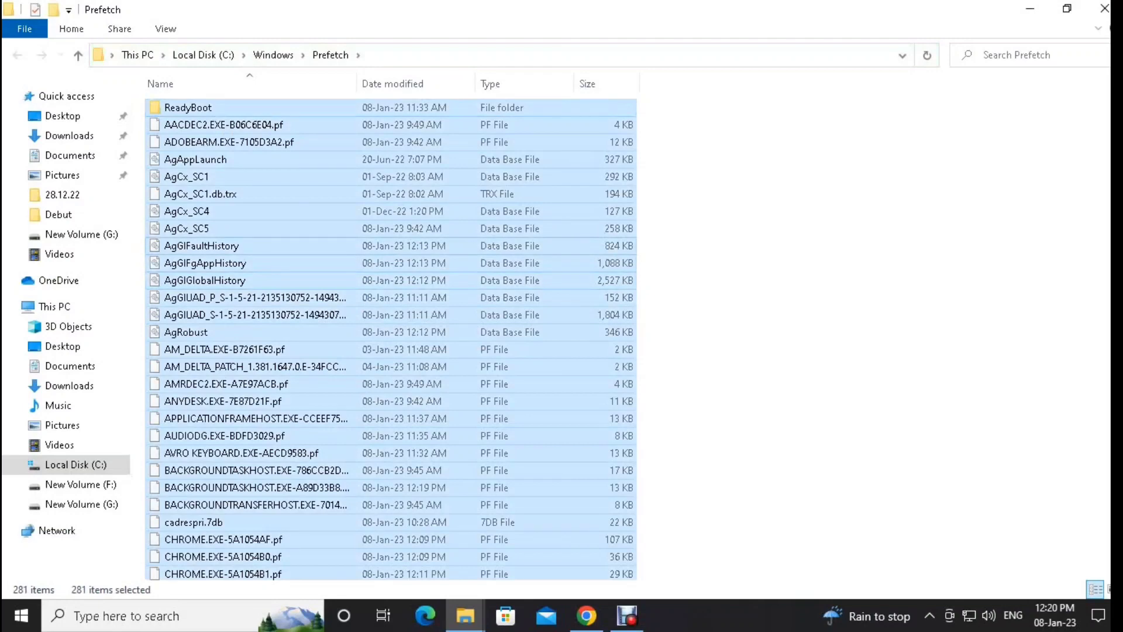
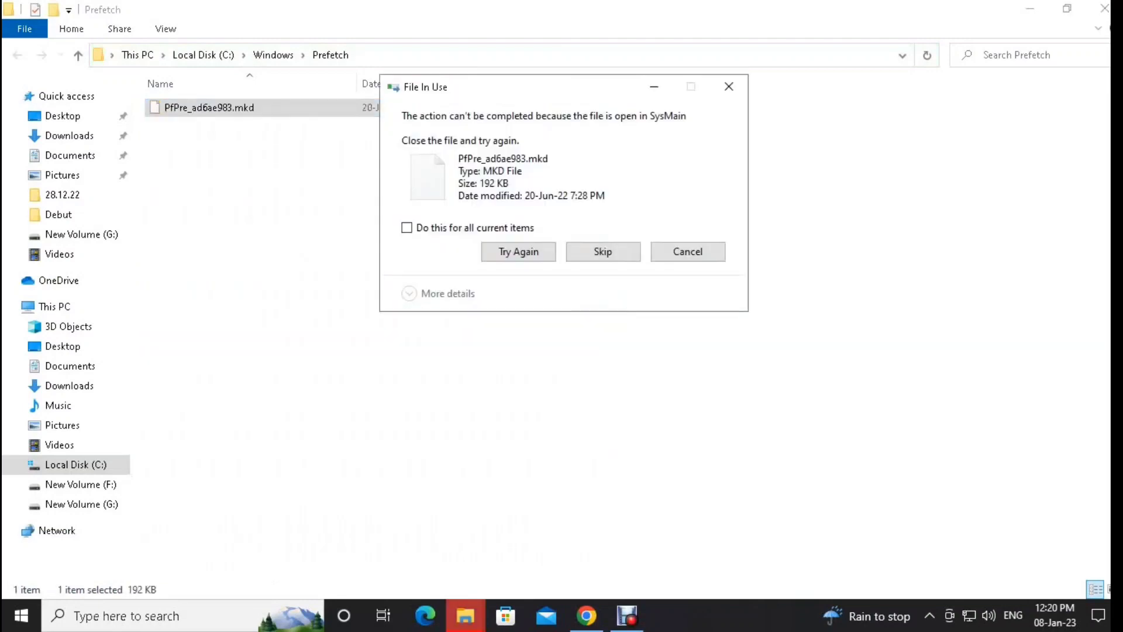
click(408, 228)
click(603, 252)
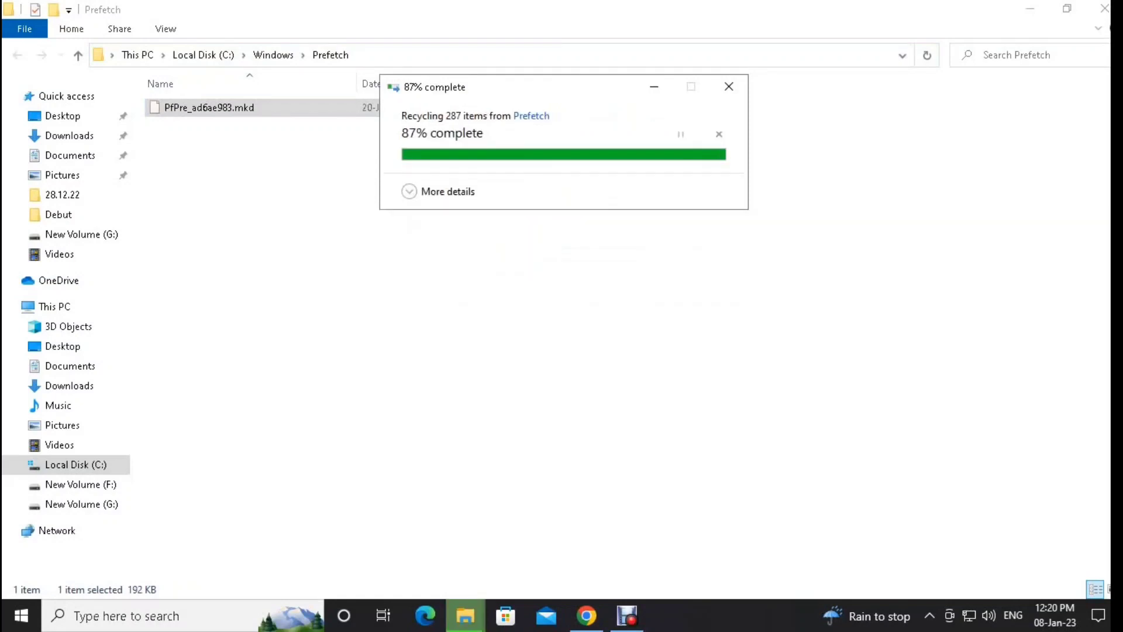
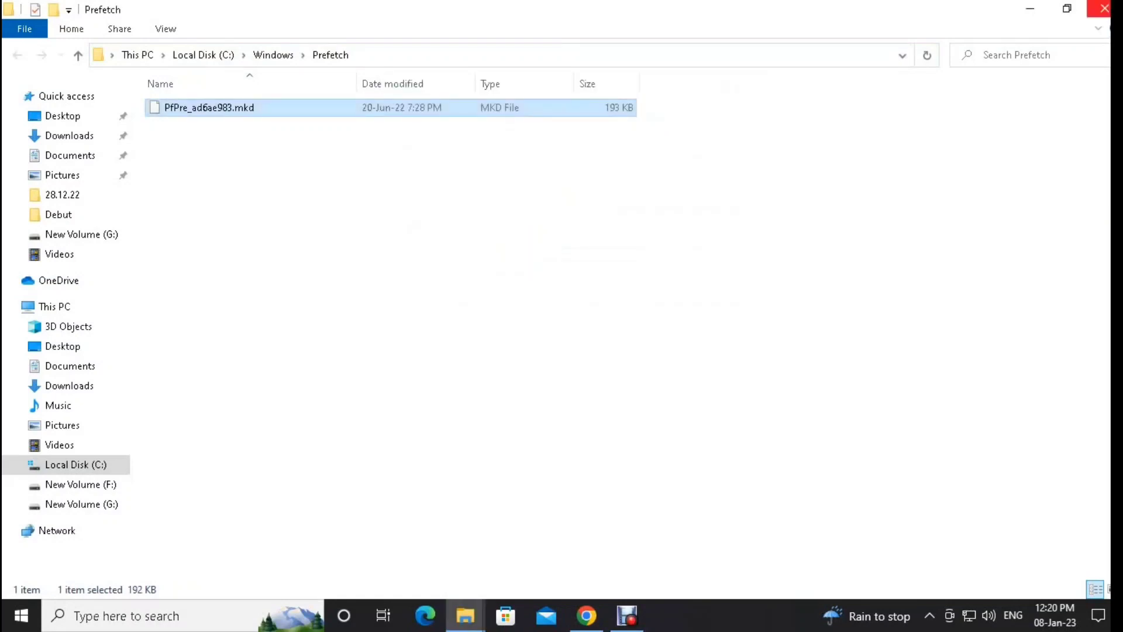
click(1104, 8)
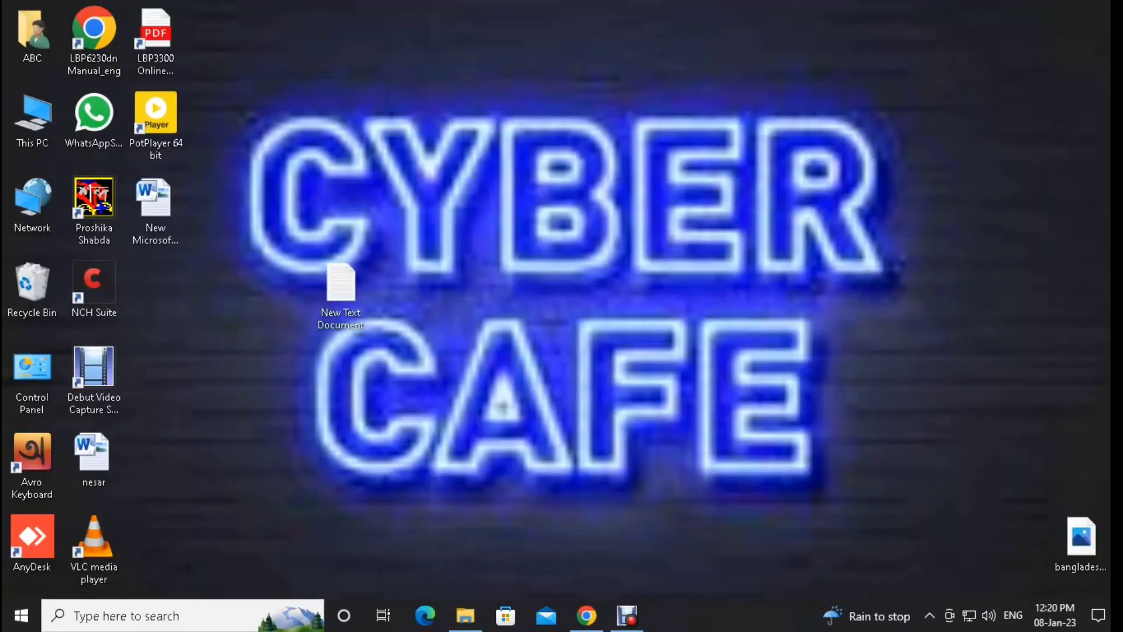
Step: Empty the Recycle Bin, continuing with administrator permission for all current items
right_click(37, 293)
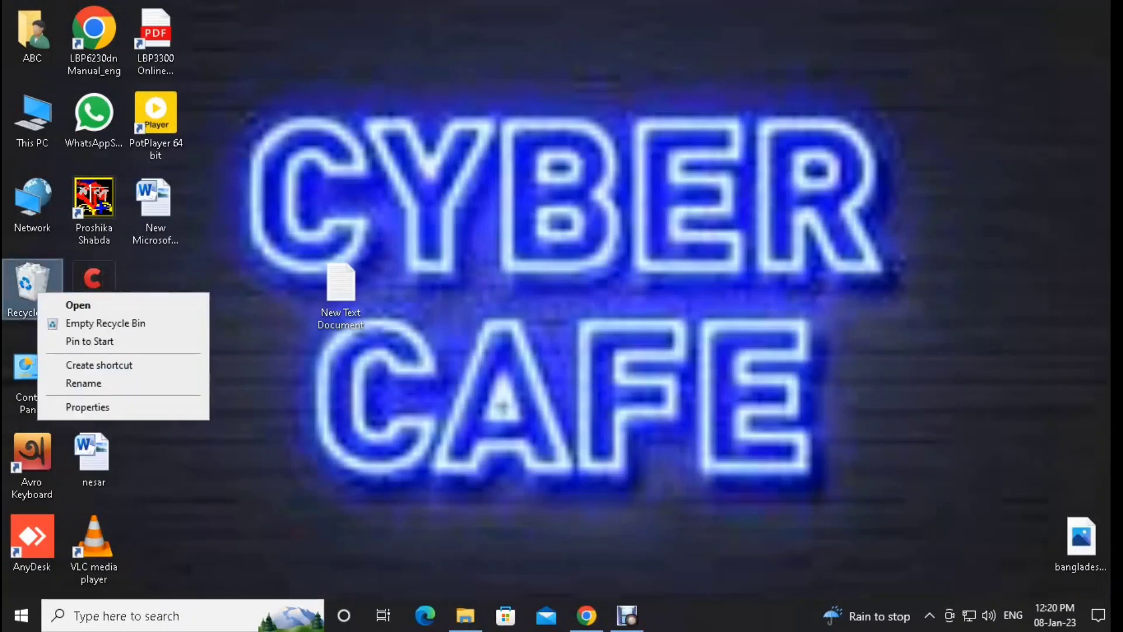
click(105, 323)
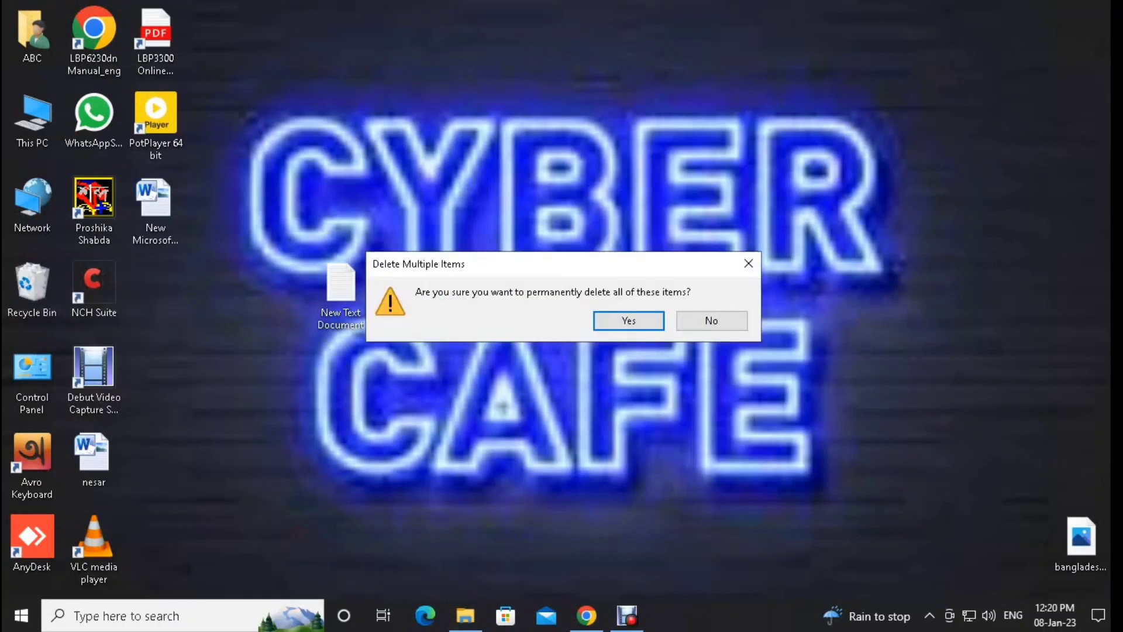
key(Return)
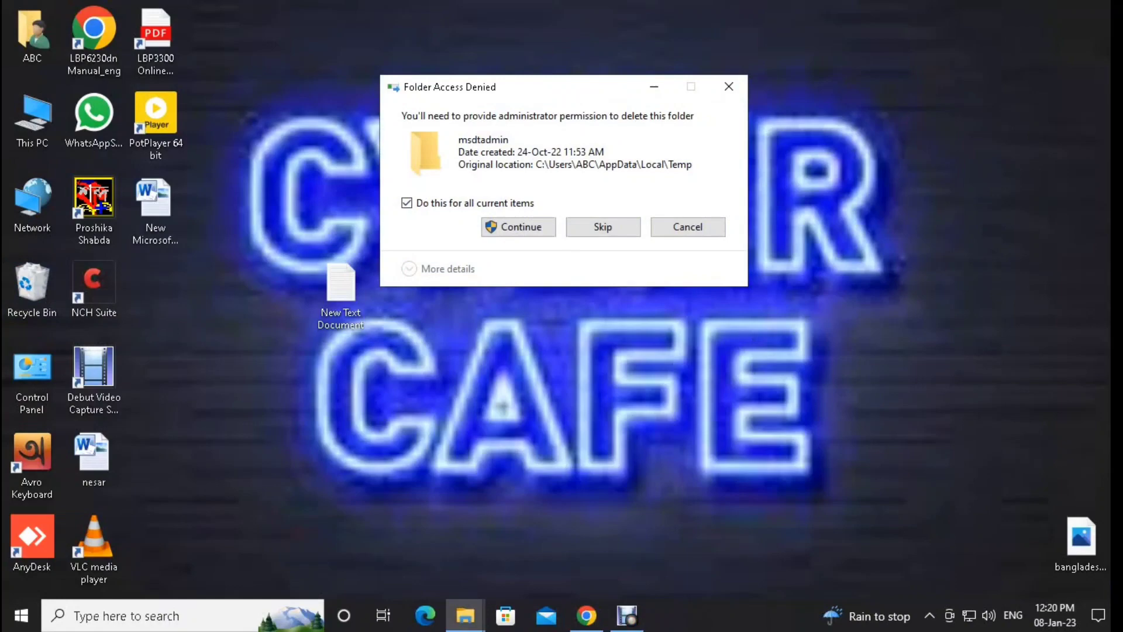
key(Return)
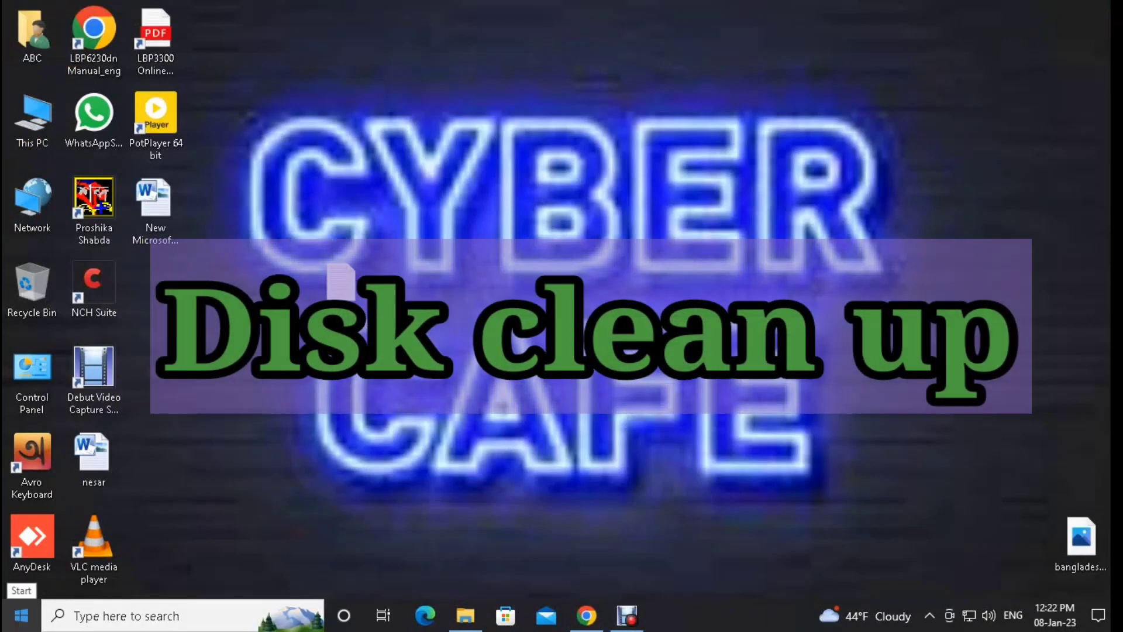
Step: Launch Disk Cleanup from Windows Administrative Tools and scan drive C: for files to delete
click(21, 615)
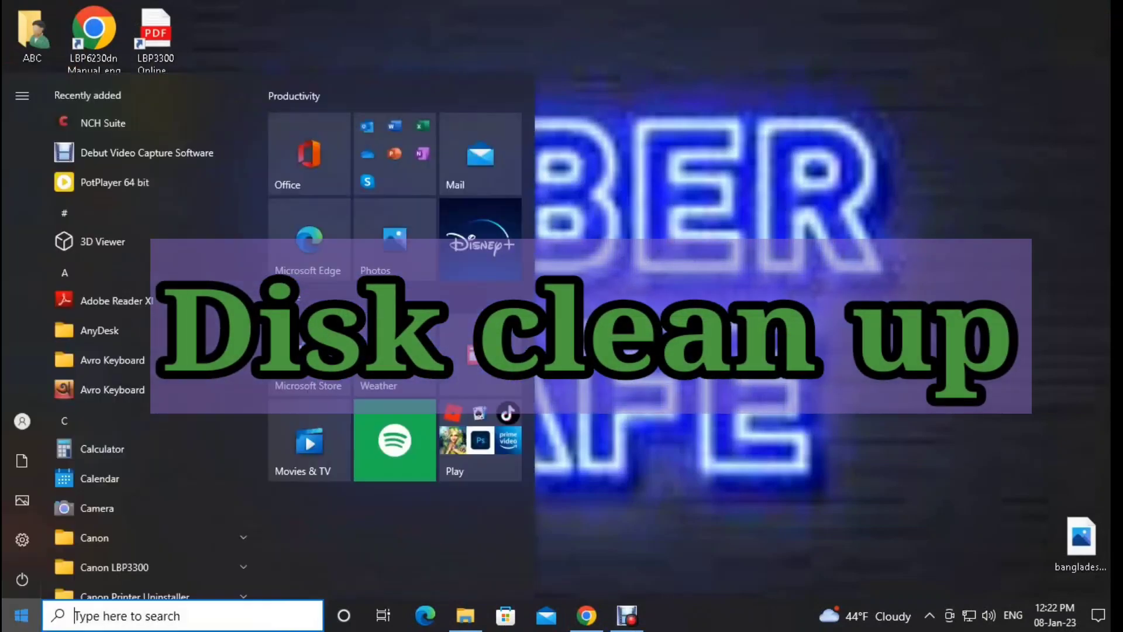
scroll(152, 363, down, 15)
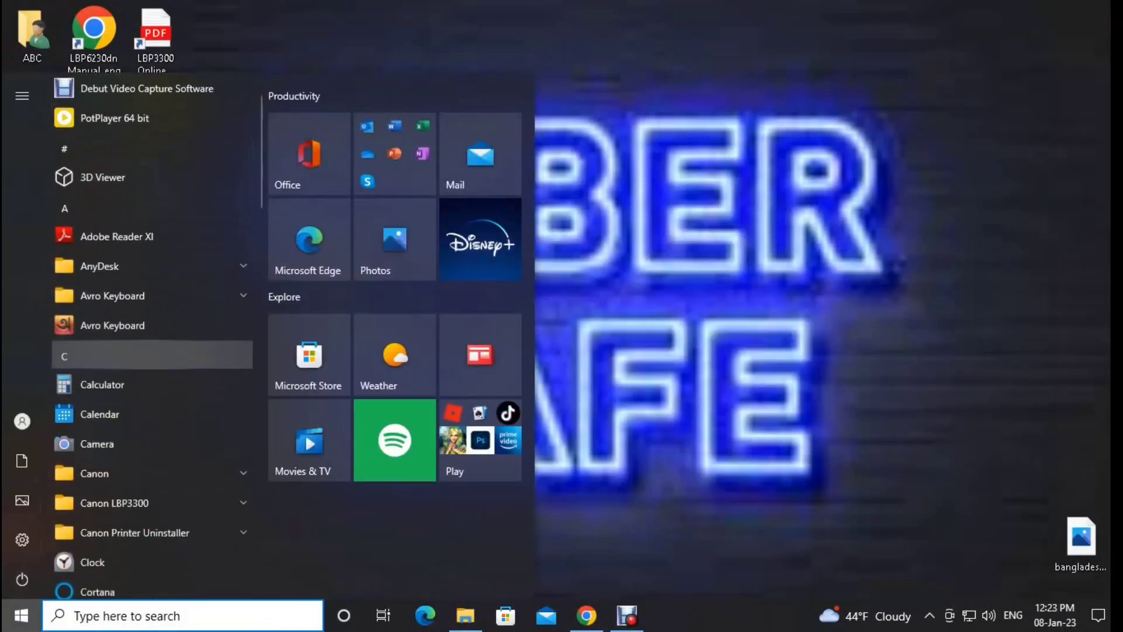
scroll(153, 381, down, 10)
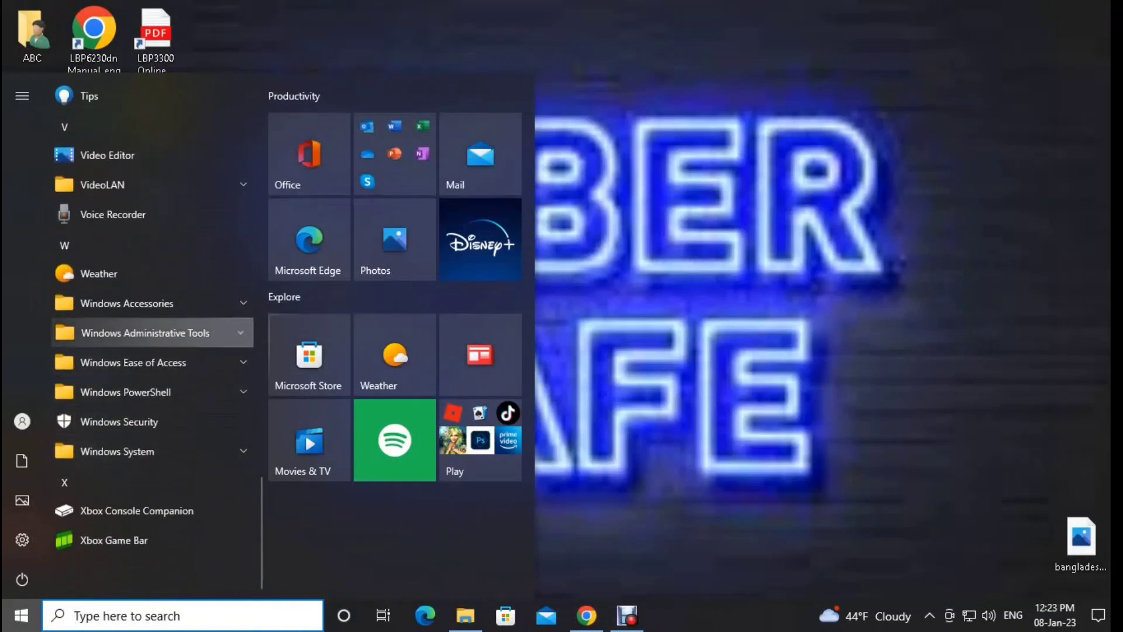
click(147, 332)
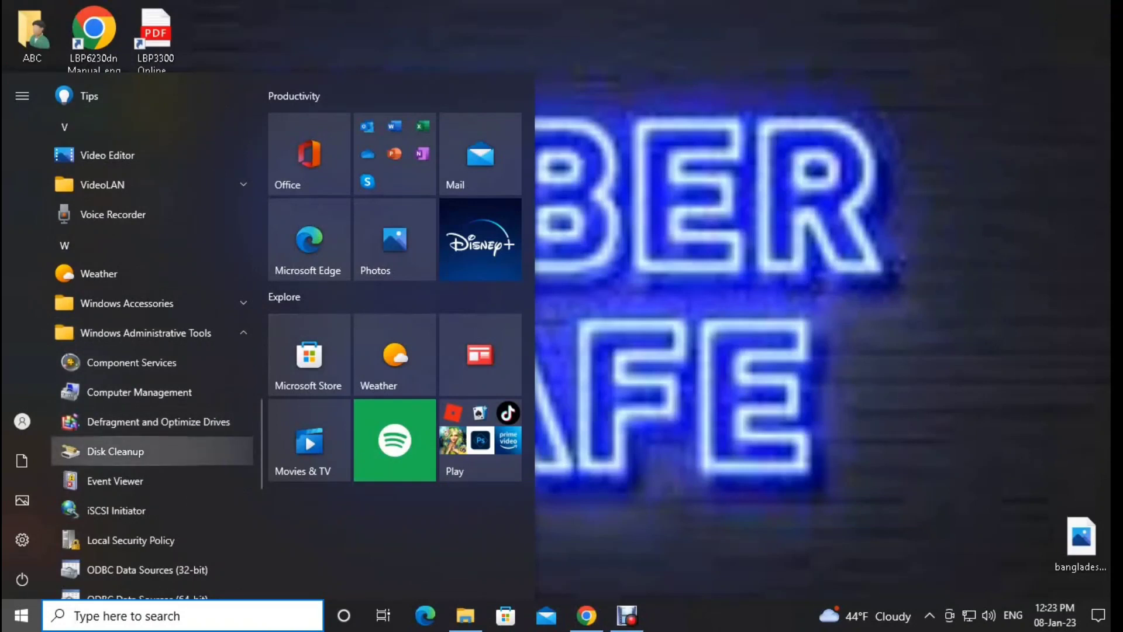
click(117, 451)
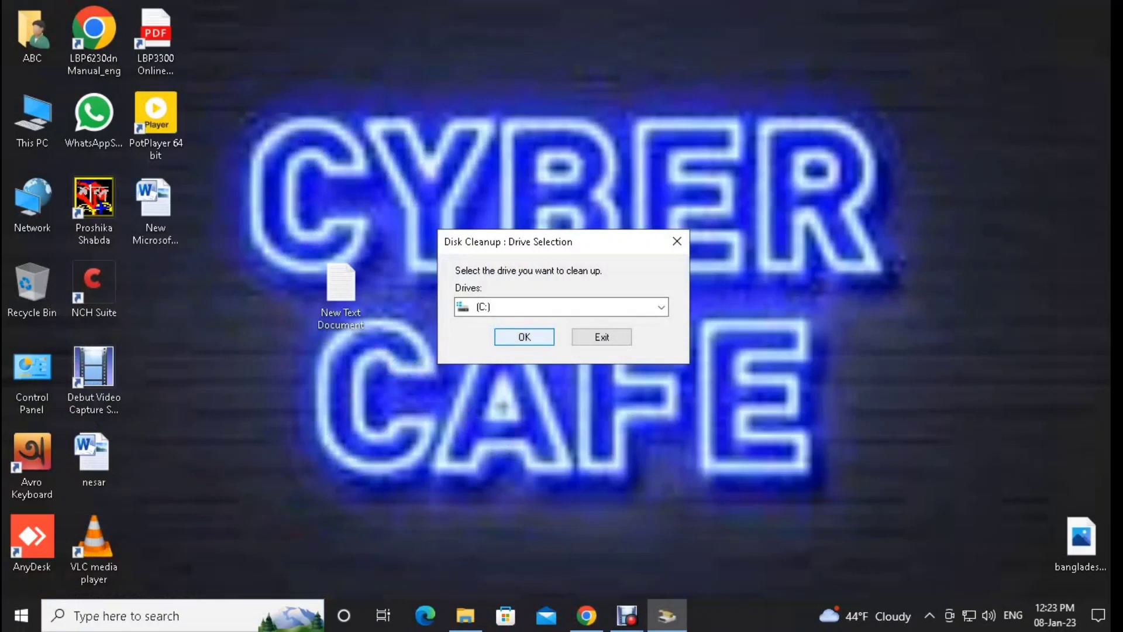
key(Return)
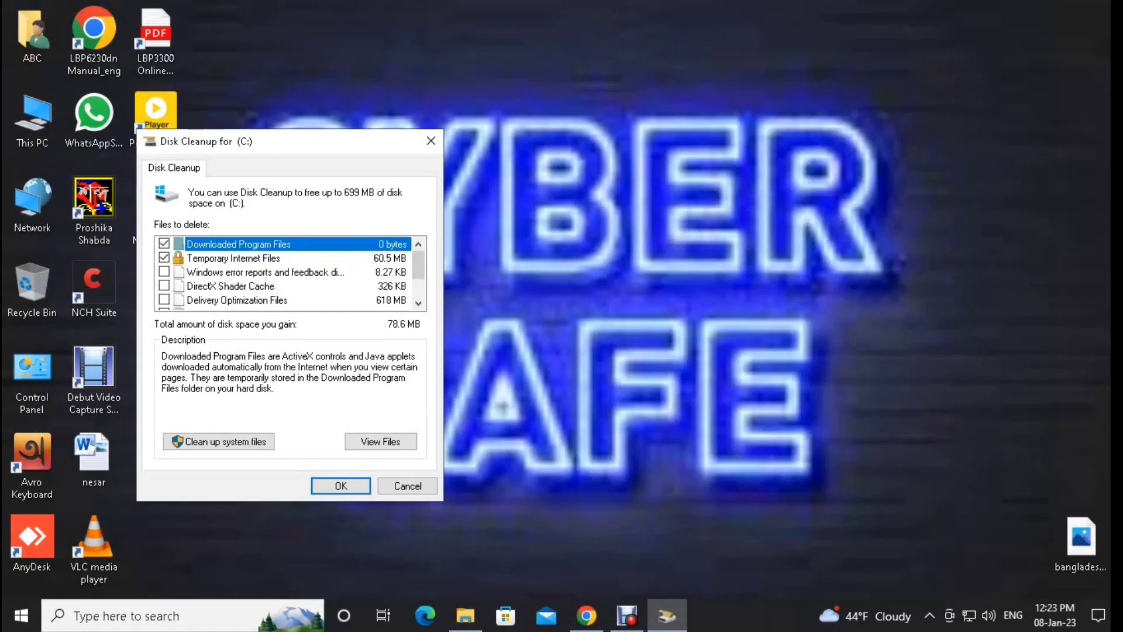
Step: Include the Recycle Bin among the files to delete in Disk Cleanup for C:
scroll(287, 272, down, 1)
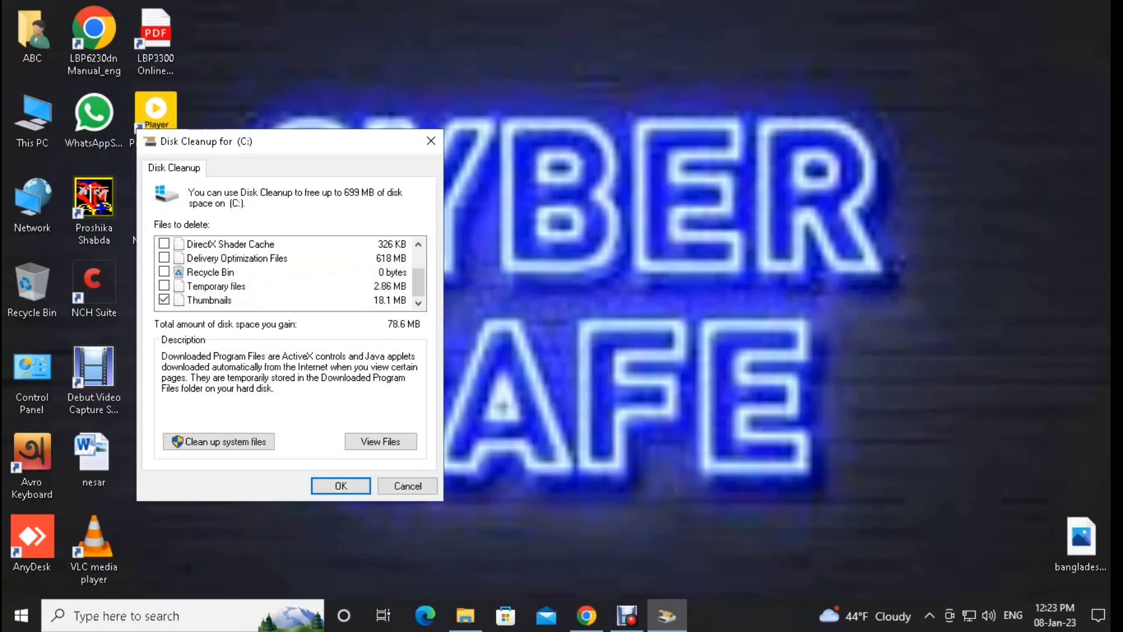
click(165, 285)
key(space)
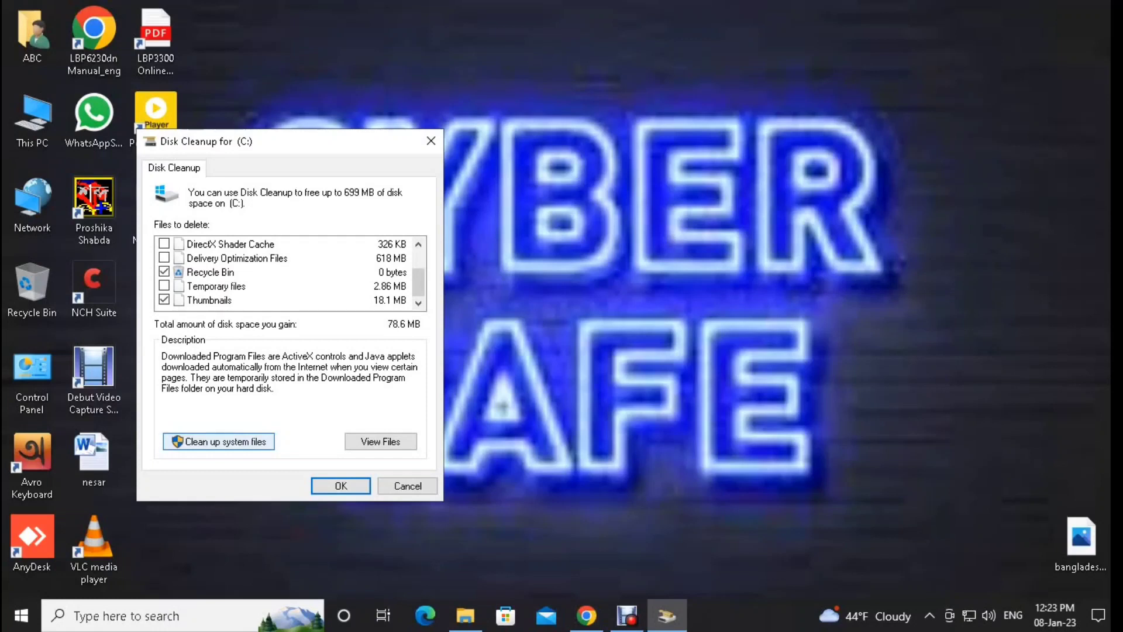
Step: Rescan drive C: with system files included and permanently delete the files selected by default
key(Home)
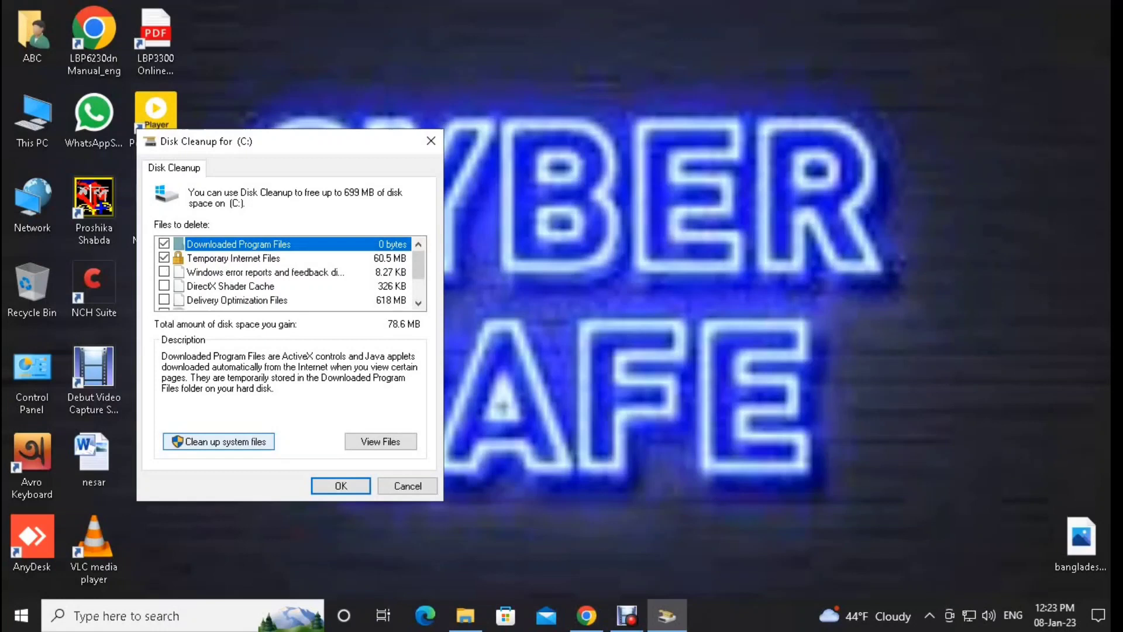
click(219, 441)
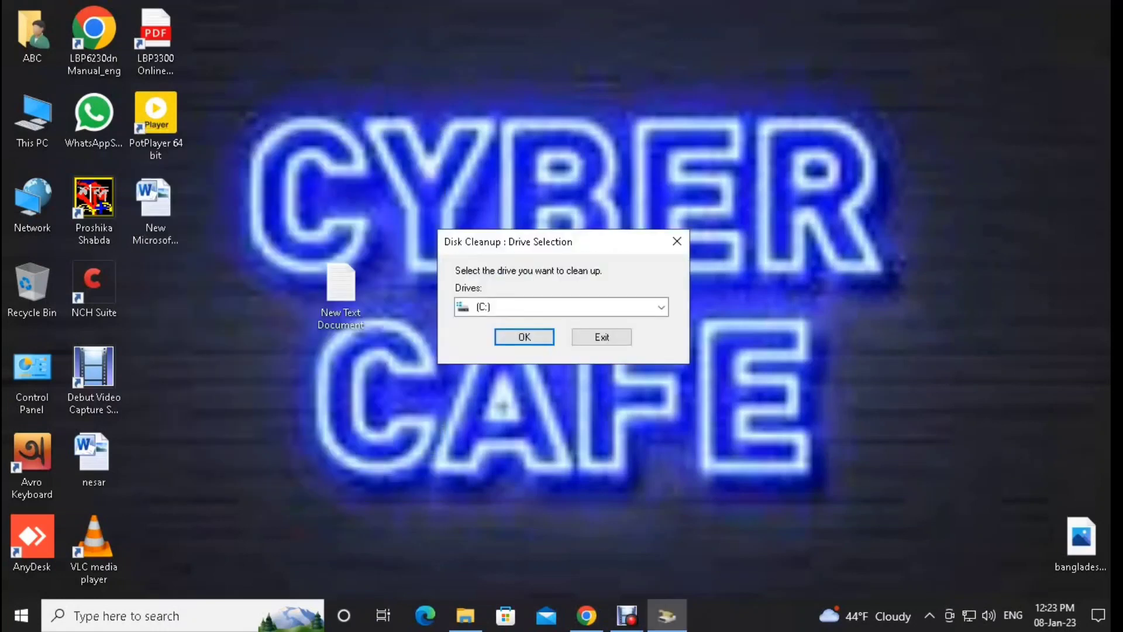
key(Return)
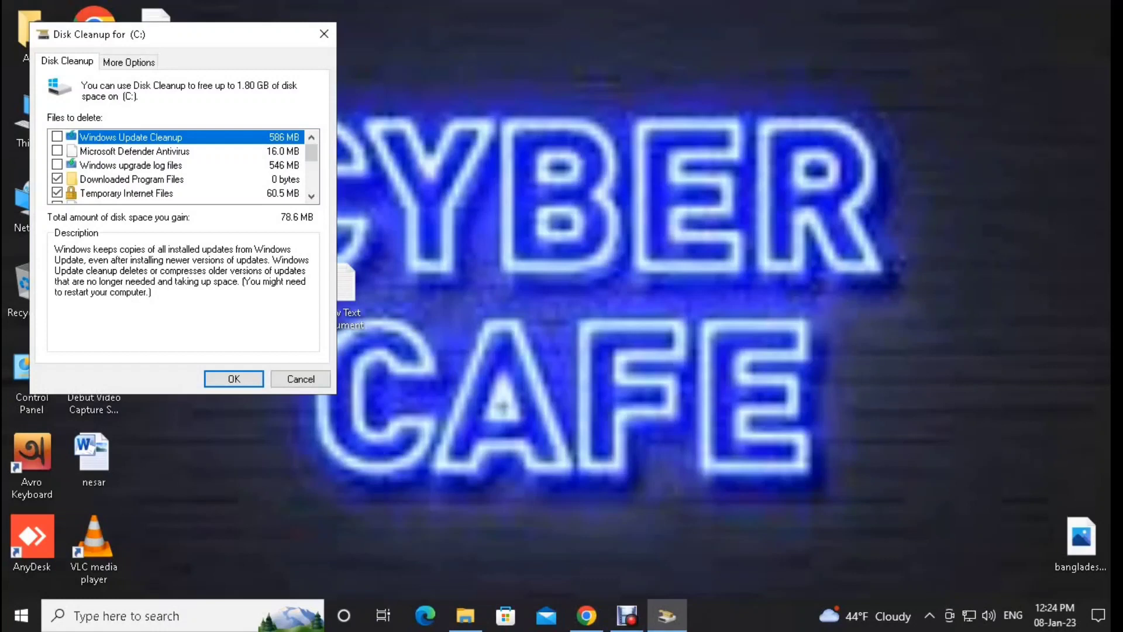
key(Return)
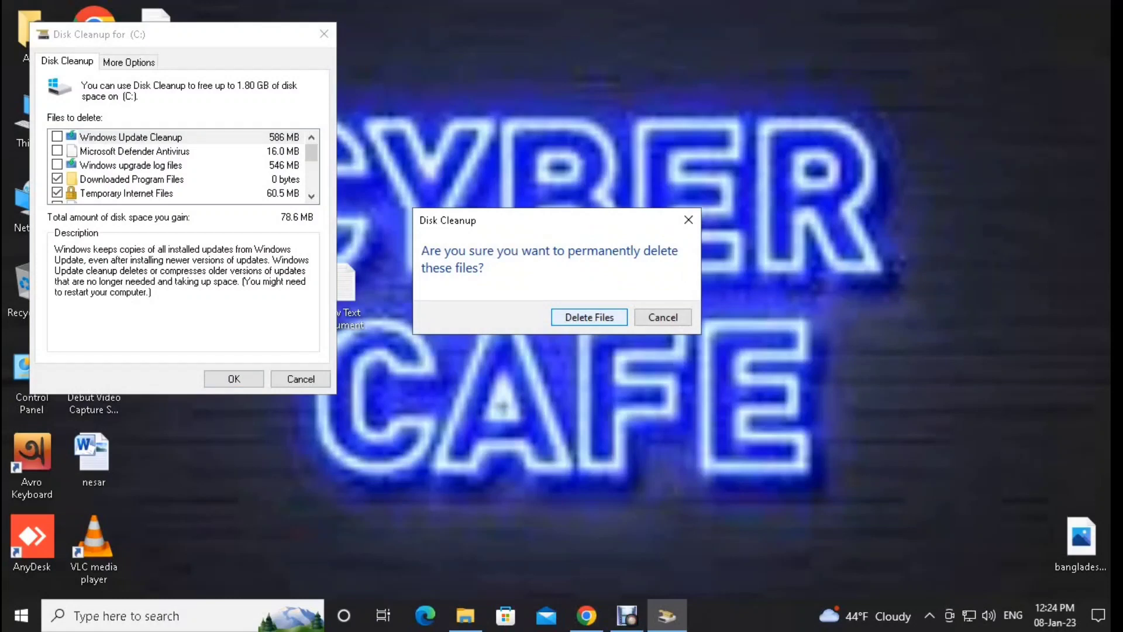
key(Return)
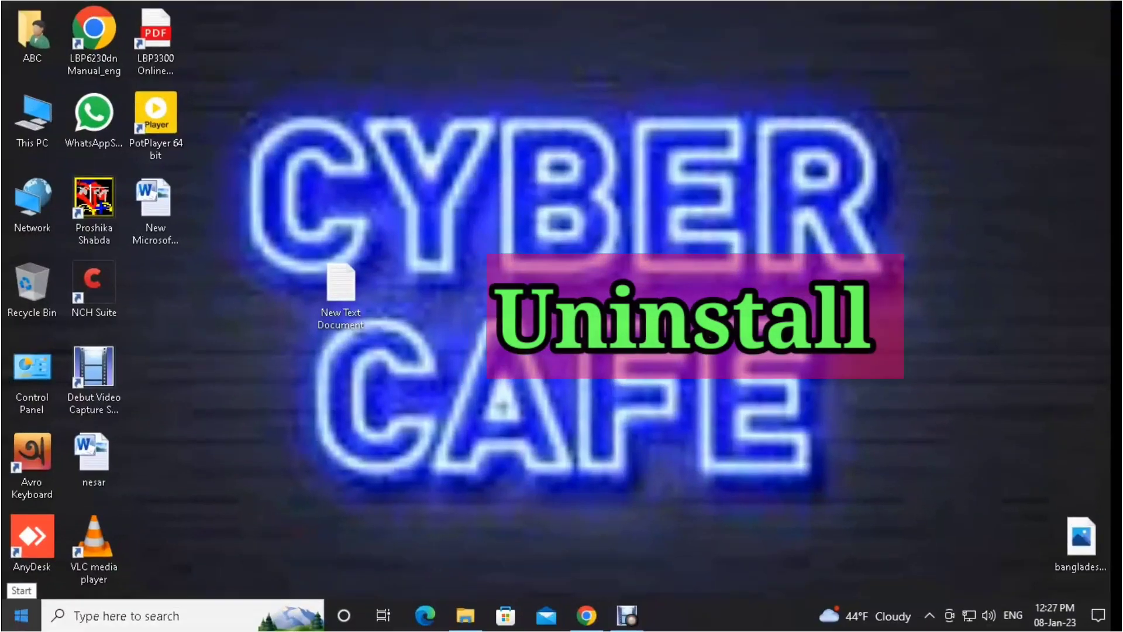
Step: Open the Apps & features page in Windows Settings
click(21, 614)
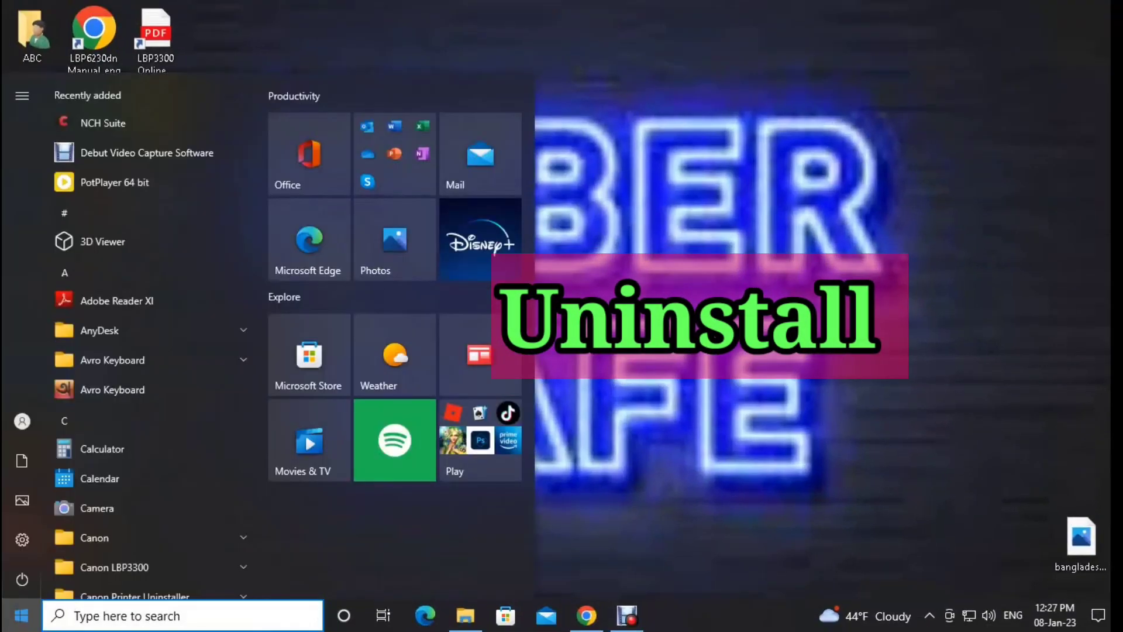
click(22, 541)
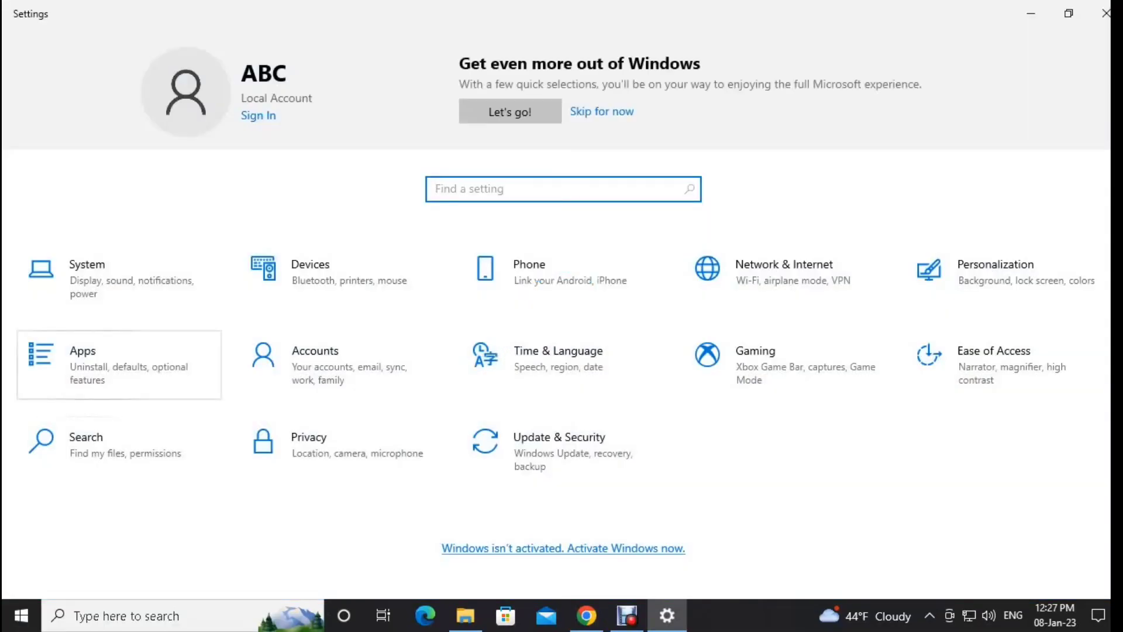
click(117, 363)
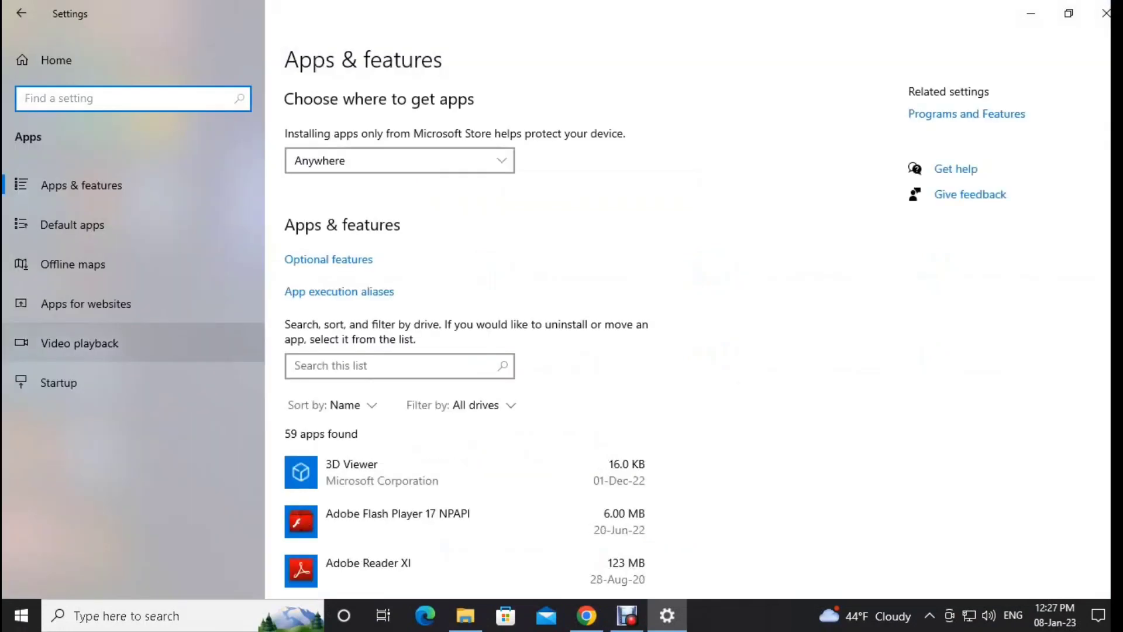
Step: Uninstall Adobe Flash Player 17 NPAPI from the installed apps list and close its uninstaller once removal is complete
scroll(468, 375, down, 3)
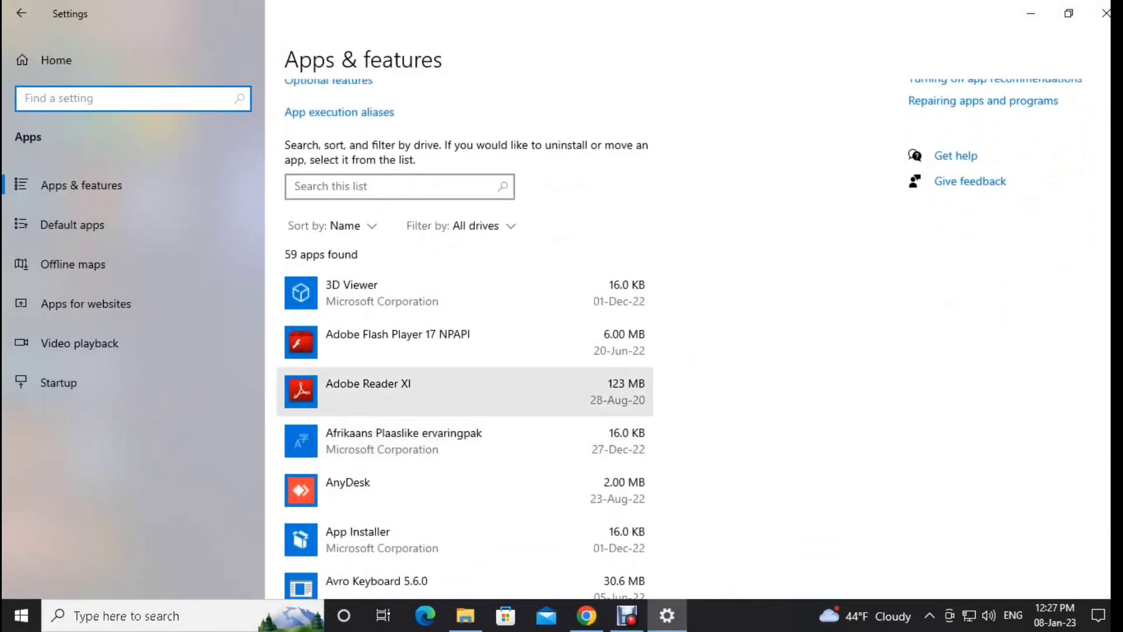
scroll(465, 521, down, 15)
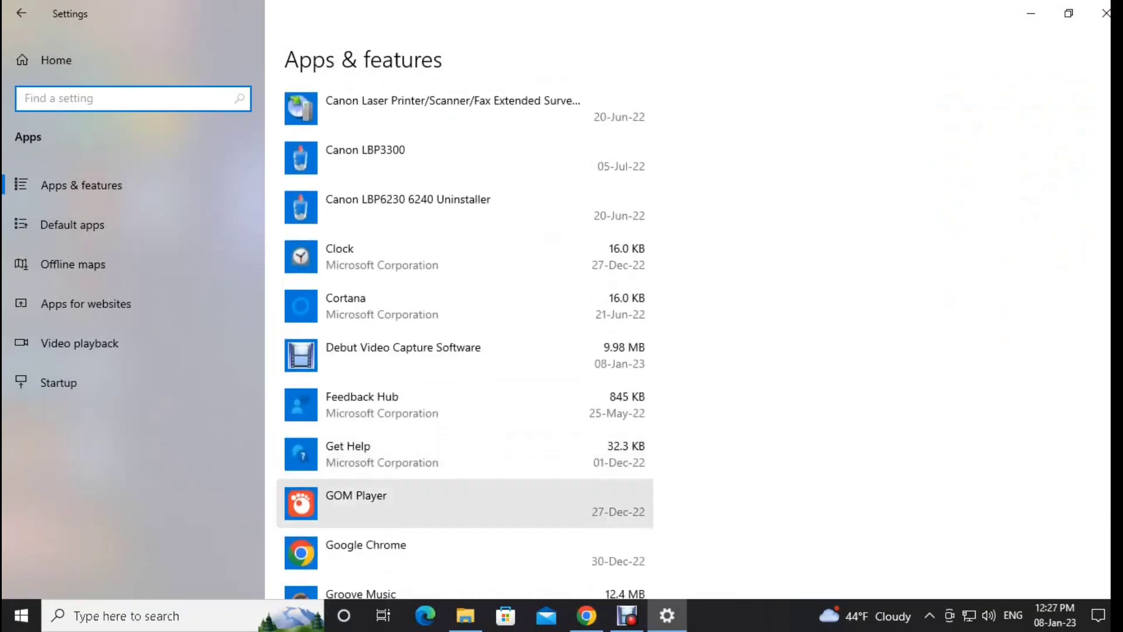
scroll(465, 521, up, 10)
scroll(465, 535, up, 10)
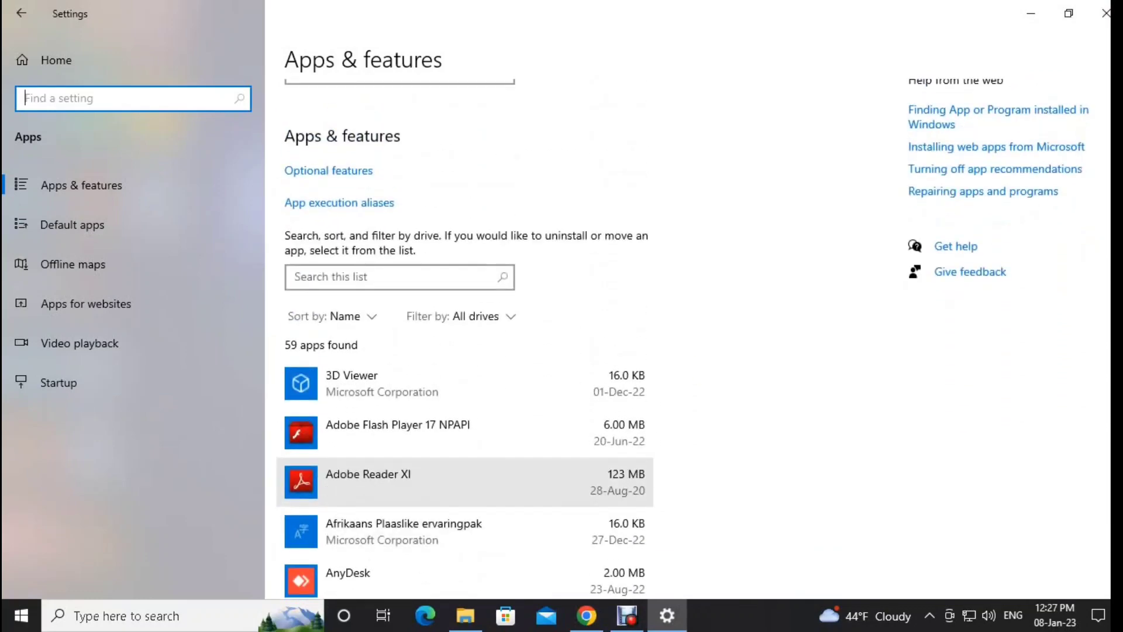
click(465, 433)
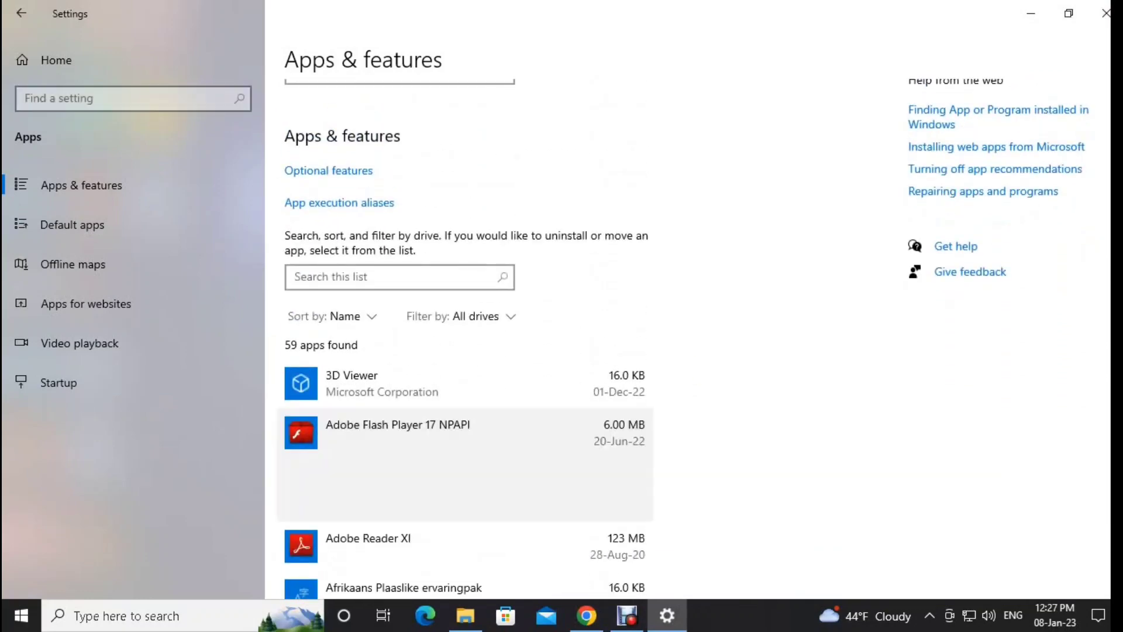
click(608, 501)
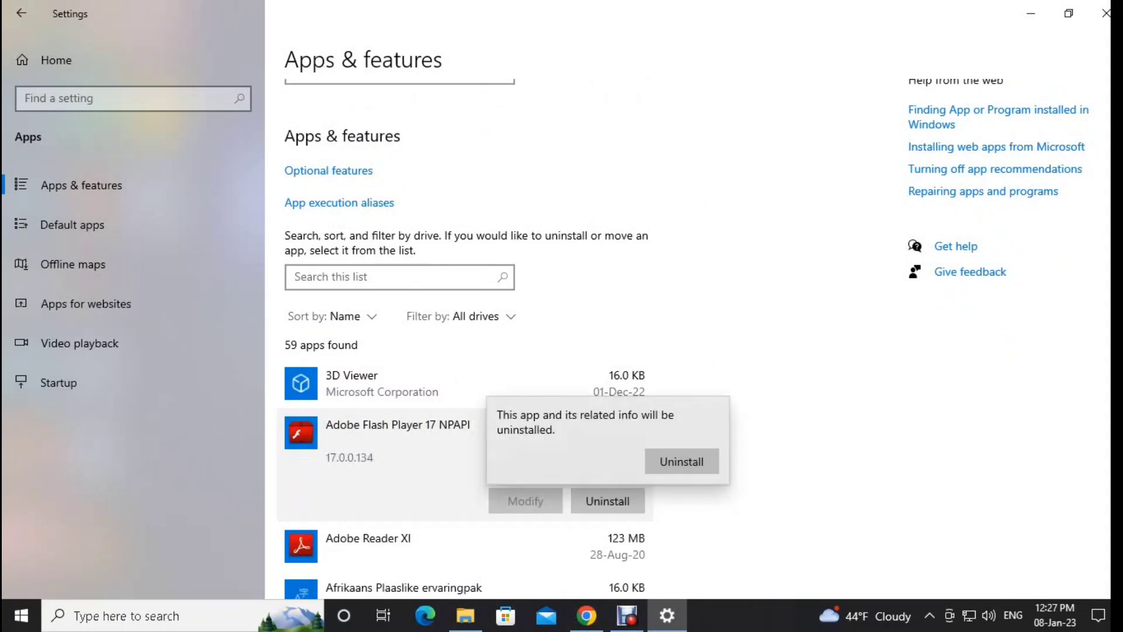
click(682, 461)
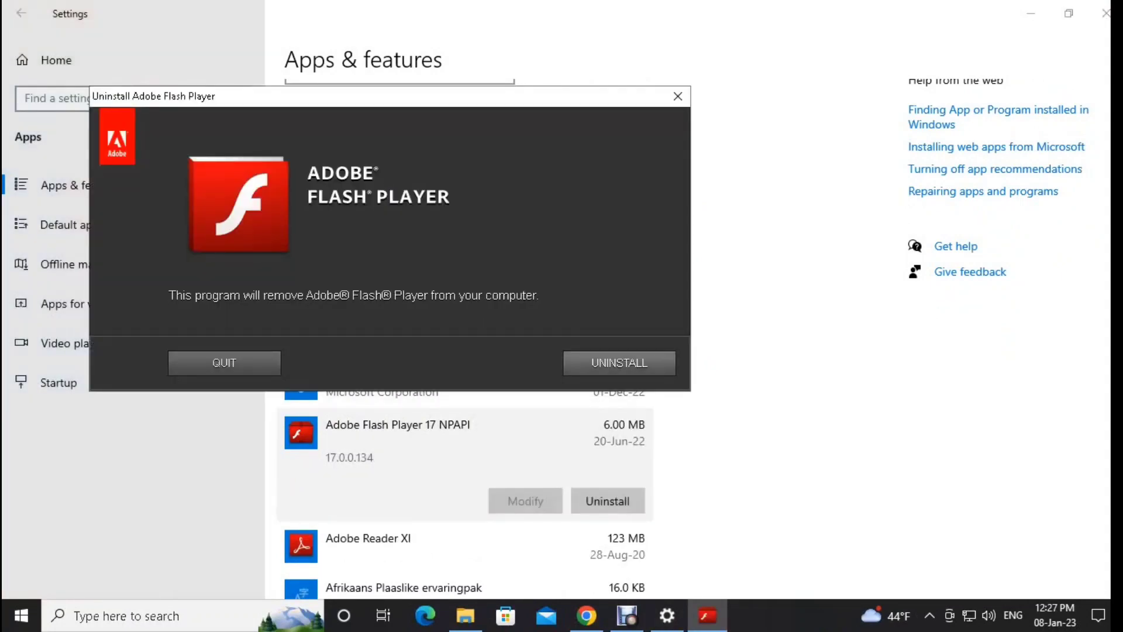
click(620, 363)
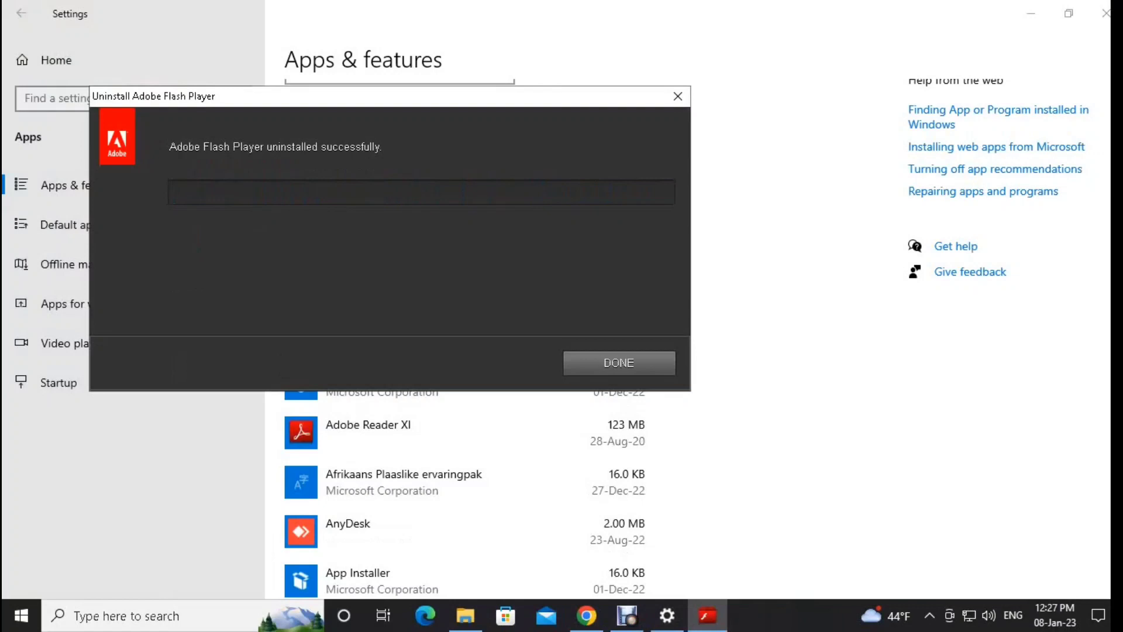
click(619, 363)
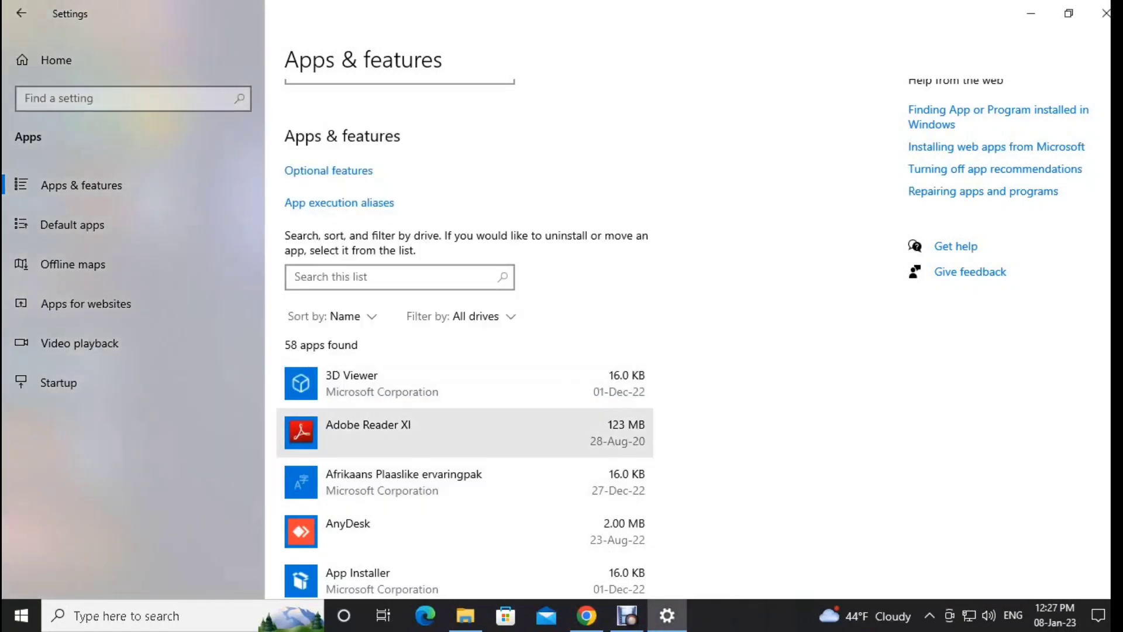
Step: Look through the rest of the installed apps list for other unneeded programs
scroll(462, 307, down, 12)
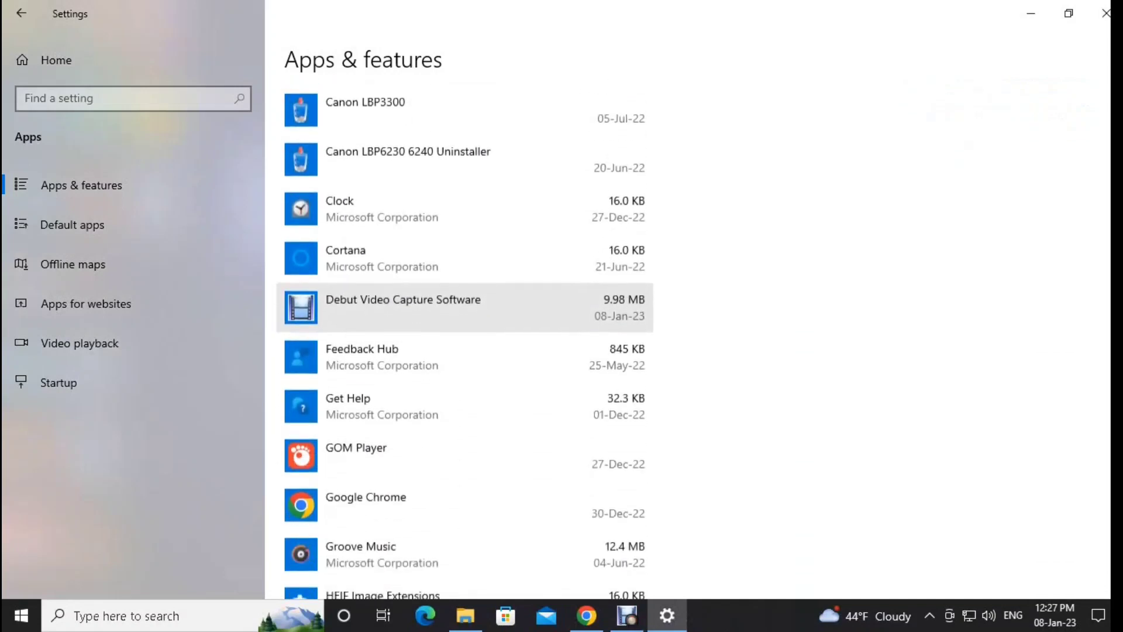
scroll(463, 351, down, 9)
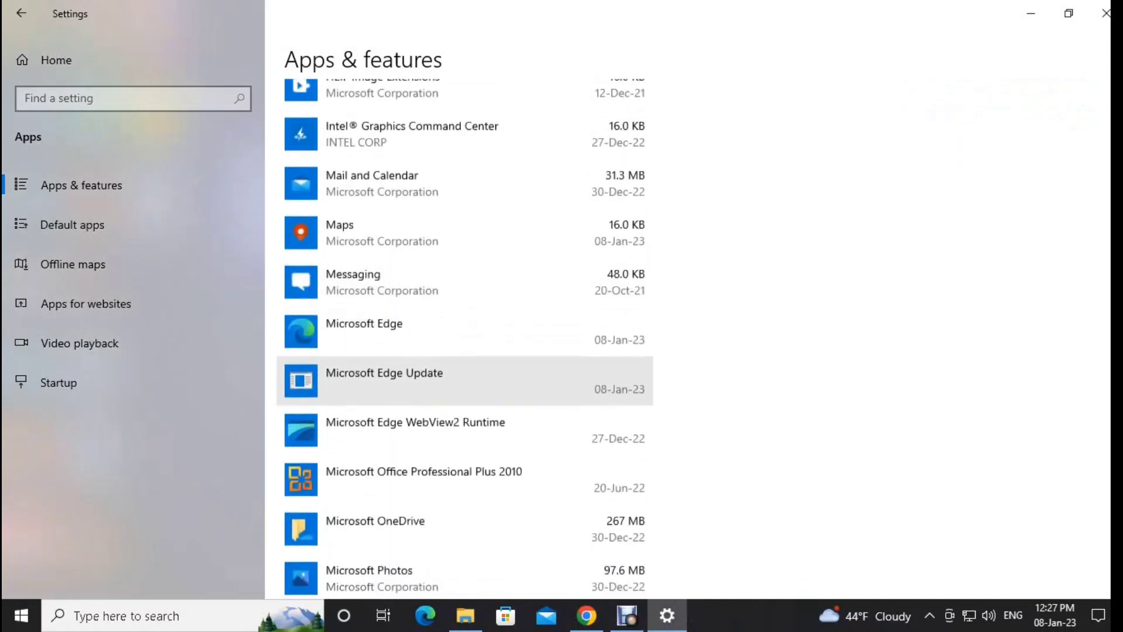
scroll(462, 459, down, 1)
scroll(462, 459, down, 8)
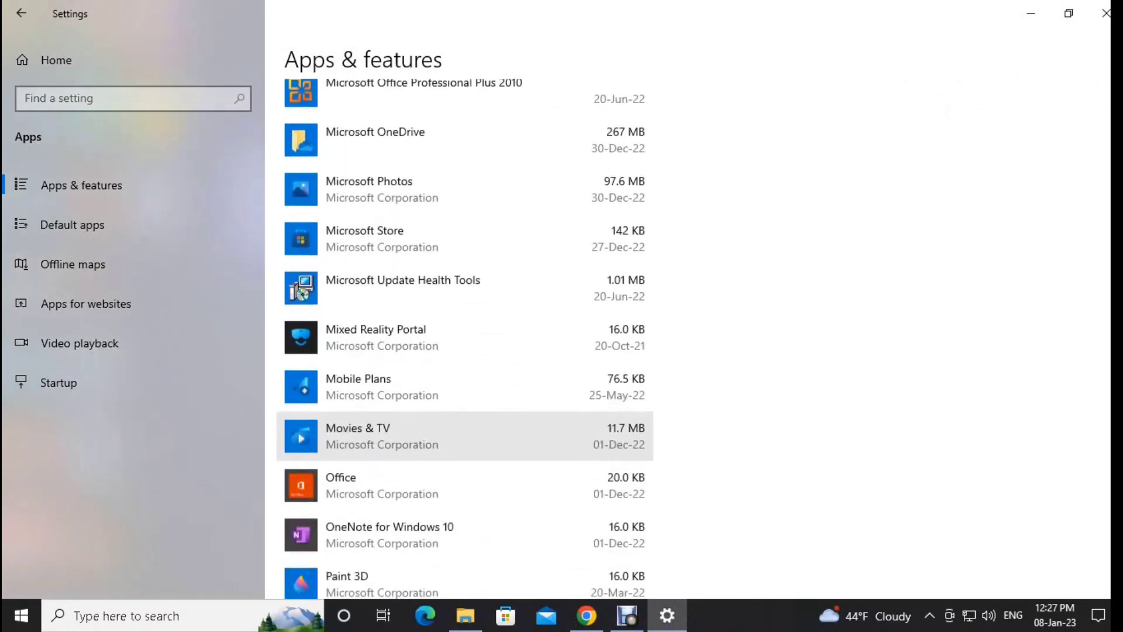